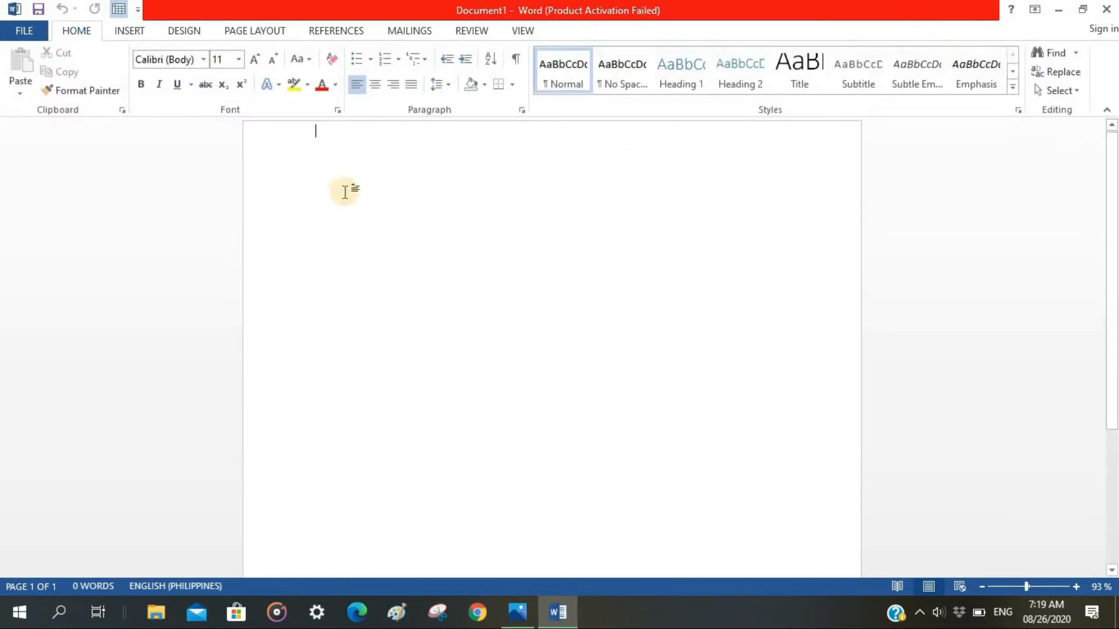
Set the blank document's page margins to Narrow and its paper size to A4.
{"action": "left_click", "coordinate": [258, 36]}
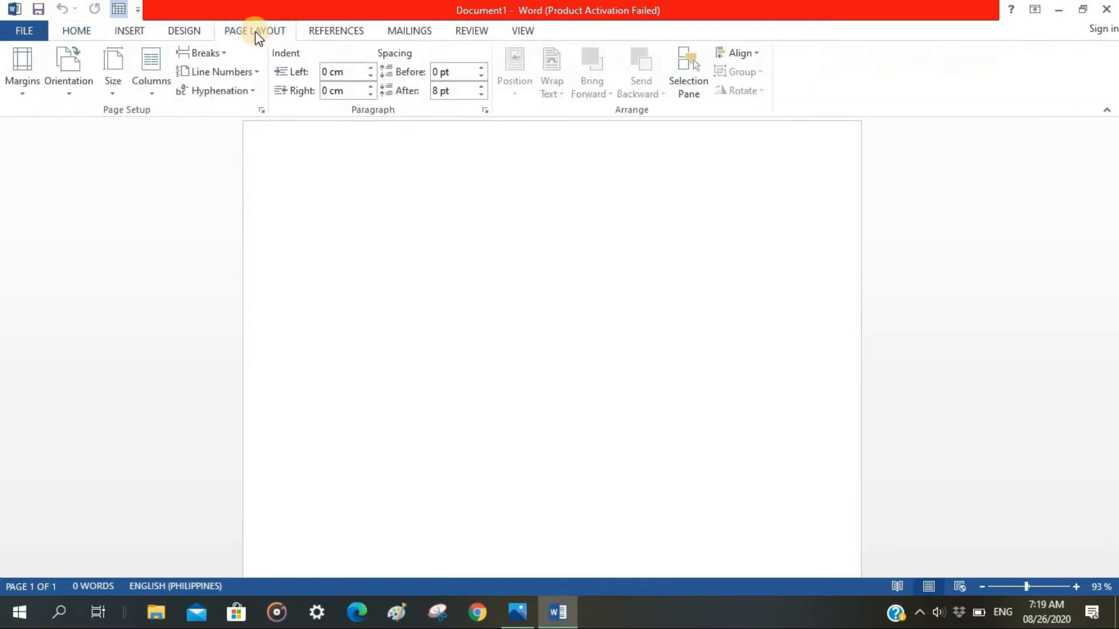
{"action": "left_click", "coordinate": [19, 77]}
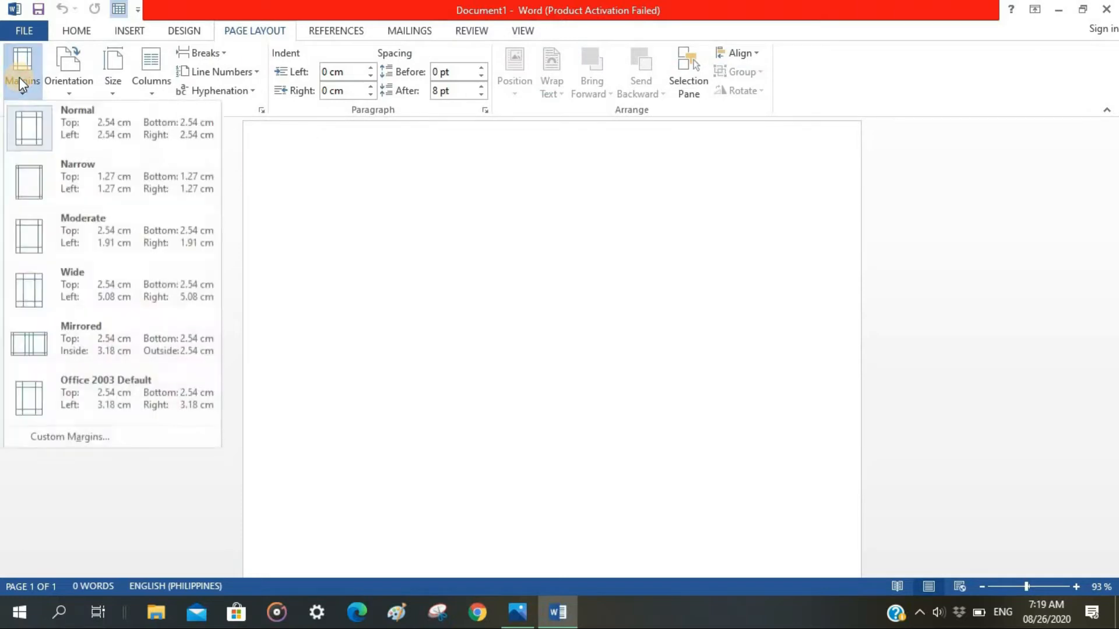
{"action": "left_click", "coordinate": [28, 182]}
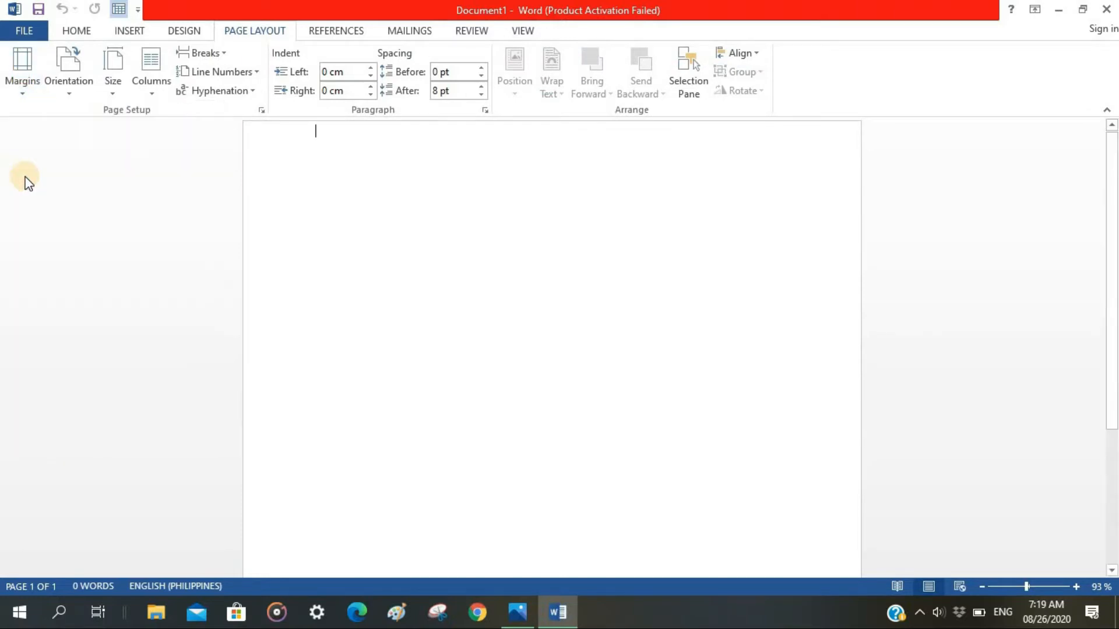
{"action": "left_click", "coordinate": [118, 70]}
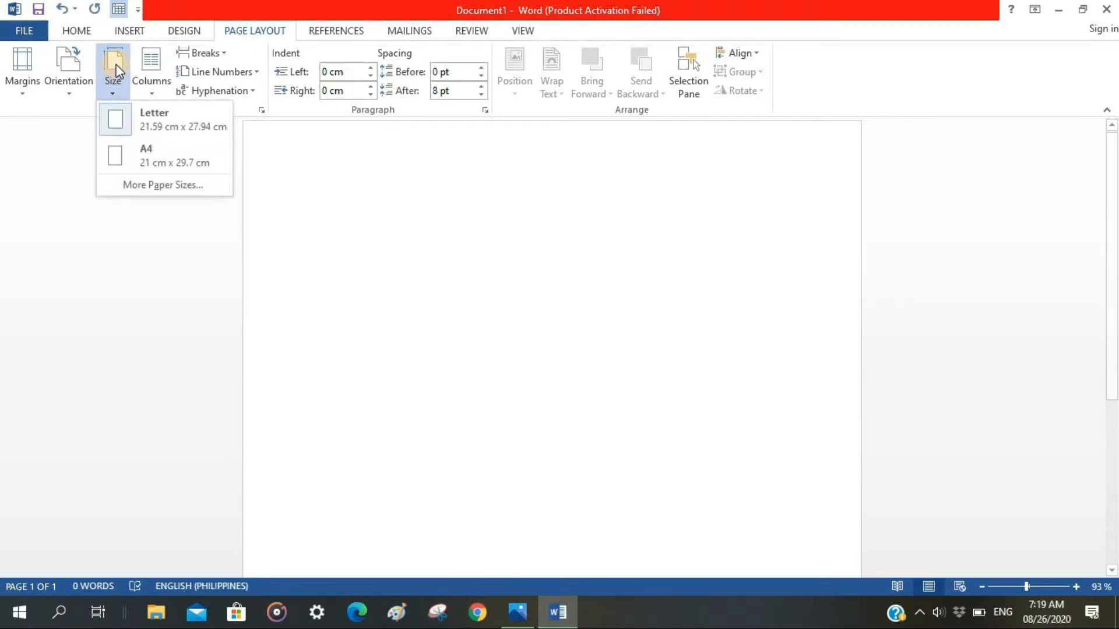
{"action": "left_click", "coordinate": [153, 159]}
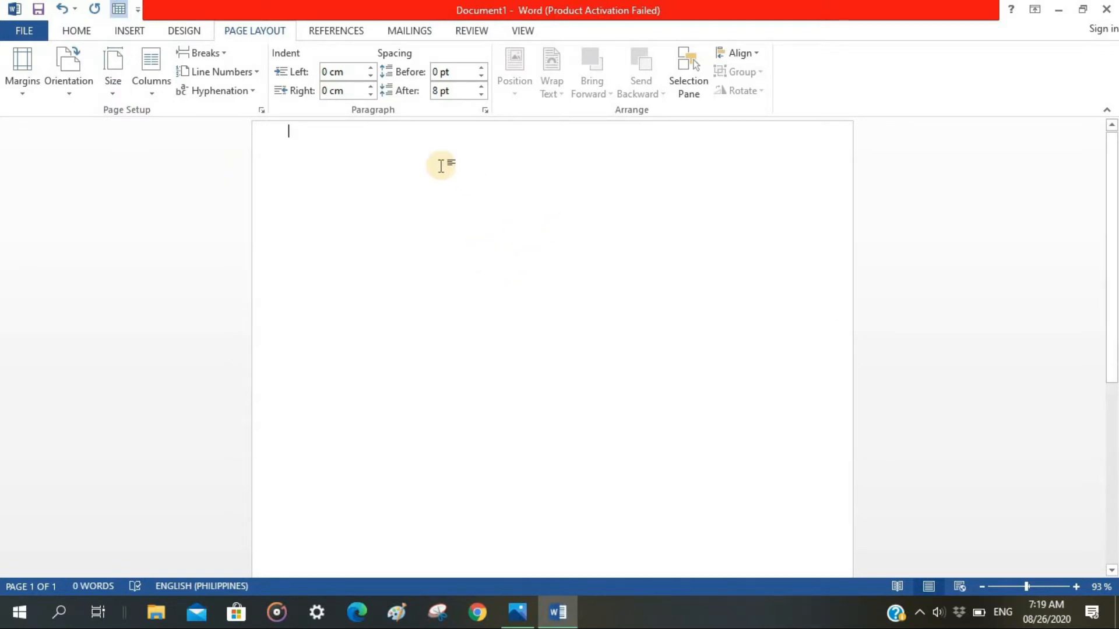
Insert the picture file Nancy Jewel McDonie.jpg from the Pictures folder into the page.
{"action": "left_click", "coordinate": [129, 31]}
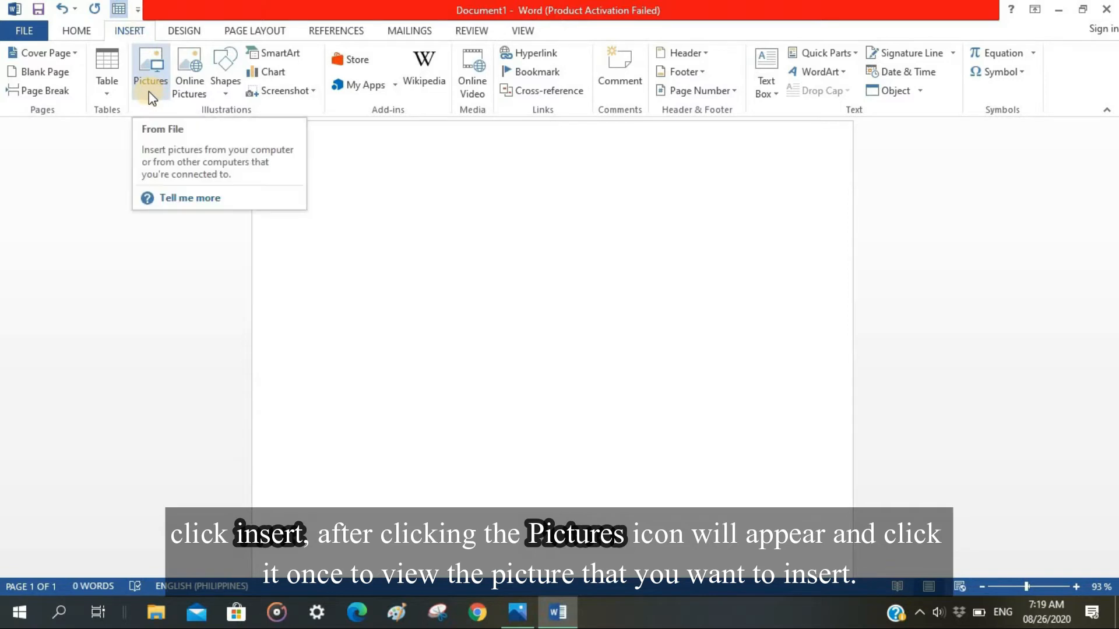
{"action": "left_click", "coordinate": [149, 76]}
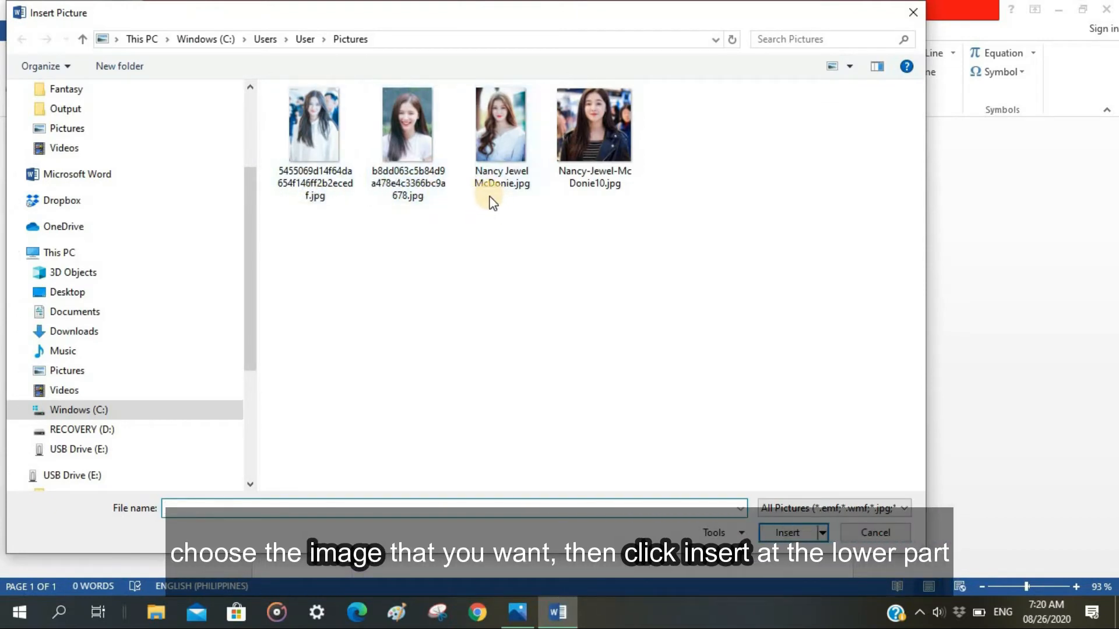
{"action": "left_click", "coordinate": [494, 135]}
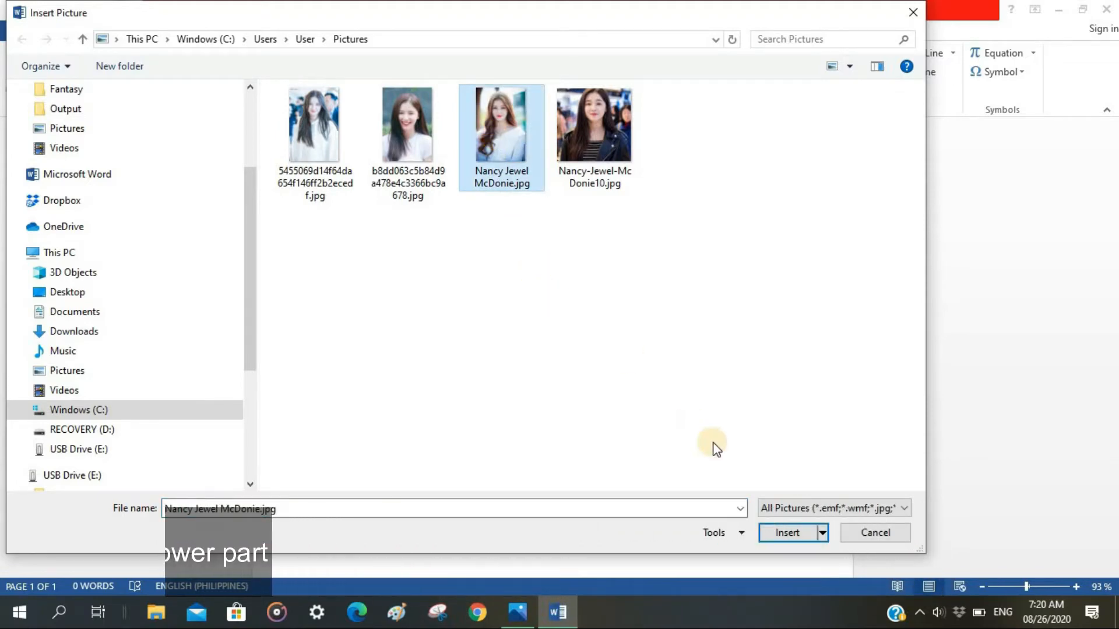
{"action": "left_click", "coordinate": [786, 536]}
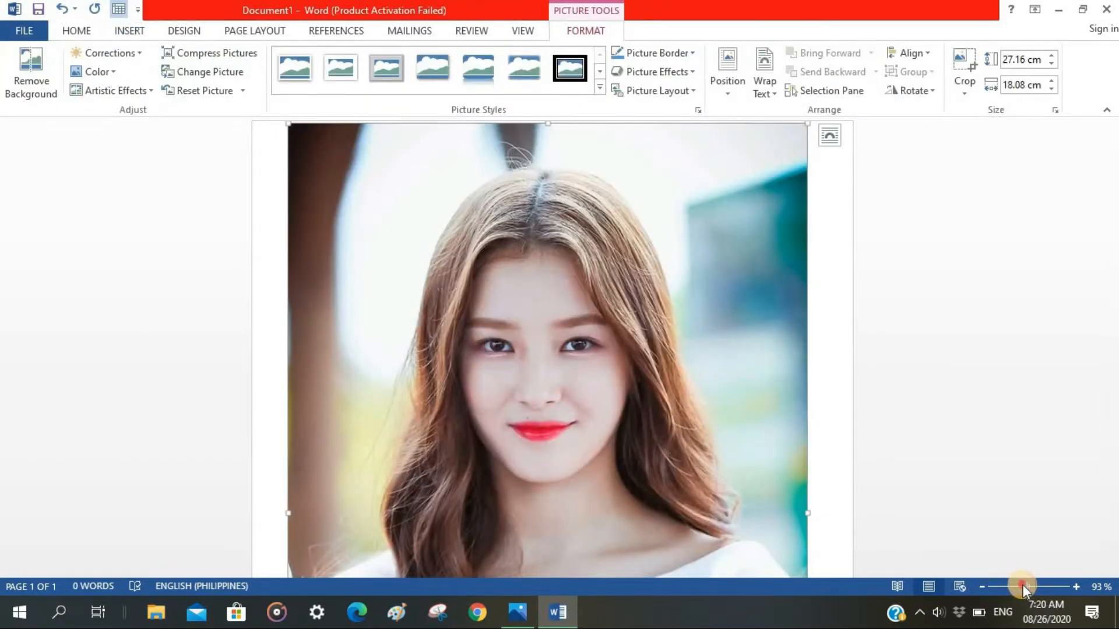
Set the portrait's text wrapping to In Front of Text and shift it slightly to the right on the page.
{"action": "left_click_drag", "start_coordinate": [1023, 587], "coordinate": [1007, 587]}
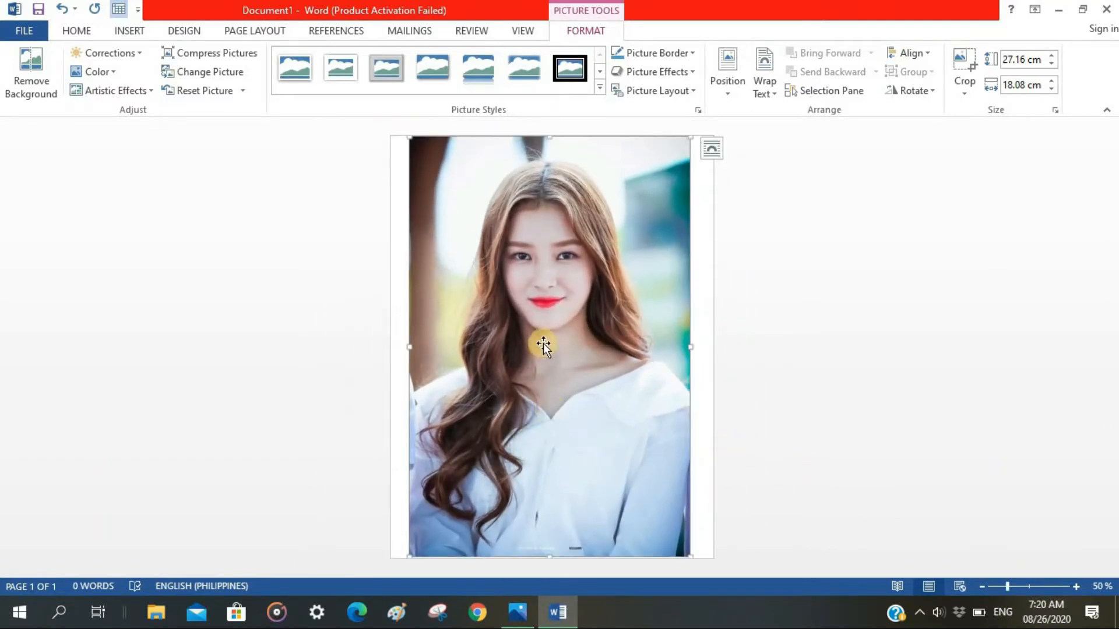
{"action": "left_click", "coordinate": [712, 149]}
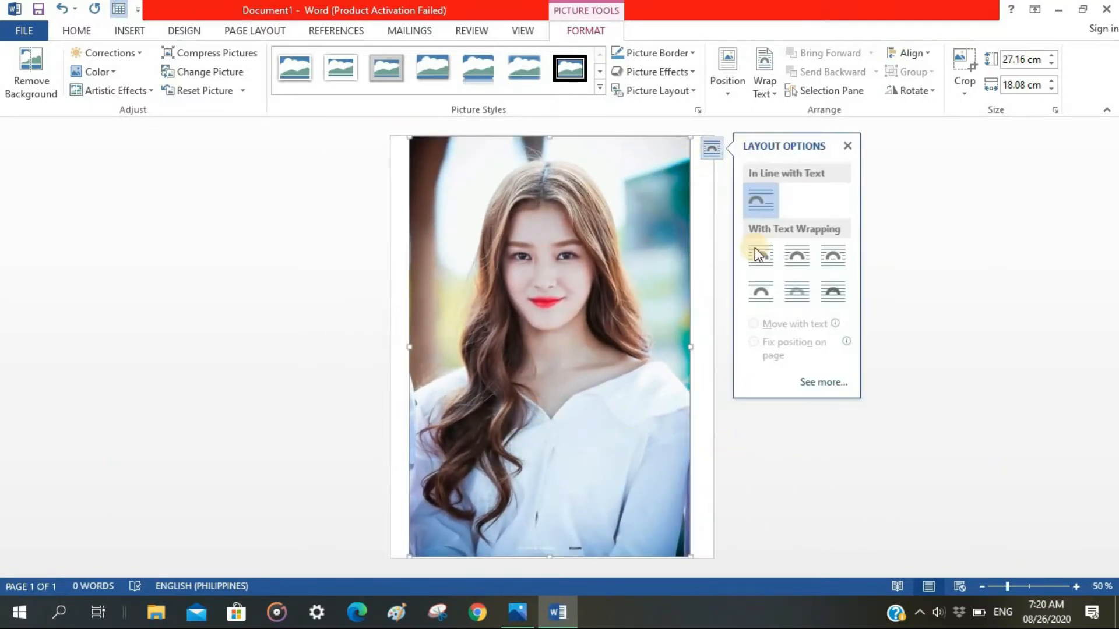
{"action": "left_click", "coordinate": [832, 292]}
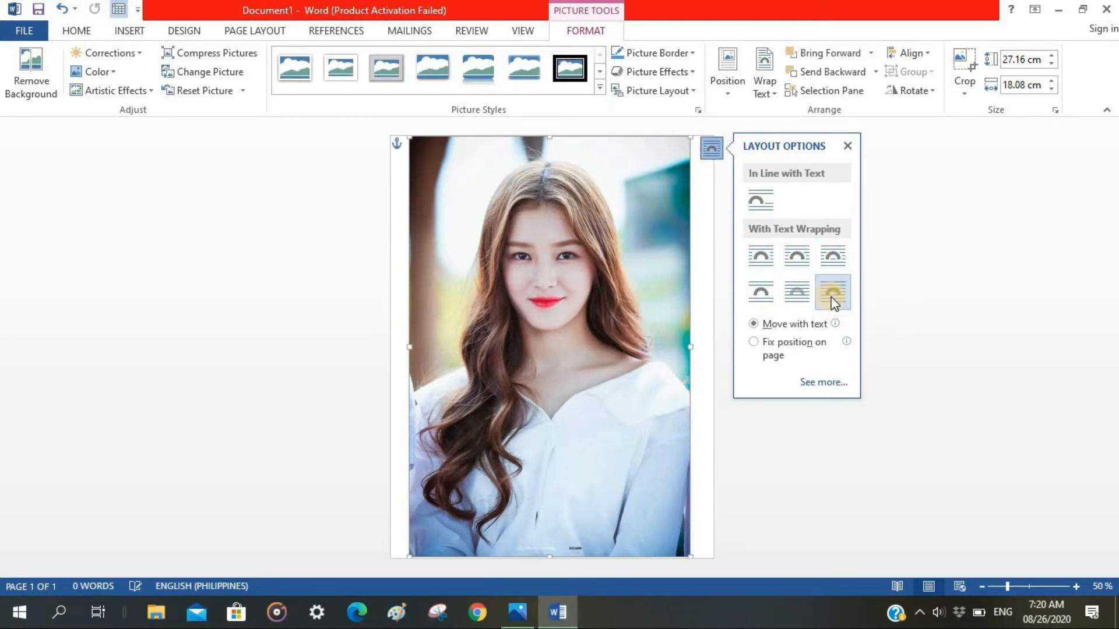
{"action": "mouse_move", "coordinate": [541, 347]}
{"action": "left_mouse_down"}
{"action": "mouse_move", "coordinate": [564, 352]}
{"action": "mouse_move", "coordinate": [557, 337]}
{"action": "mouse_move", "coordinate": [544, 353]}
{"action": "left_mouse_up"}
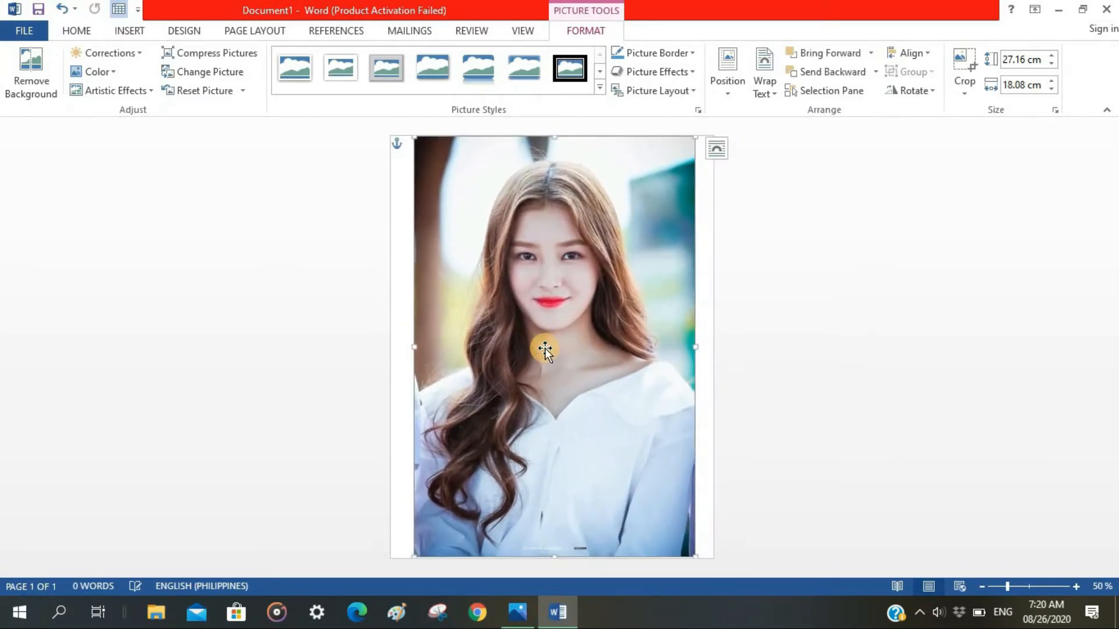
Crop the portrait on all four sides to head and shoulders, about 17.36 cm high by 16.72 cm wide.
{"action": "right_click", "coordinate": [612, 240]}
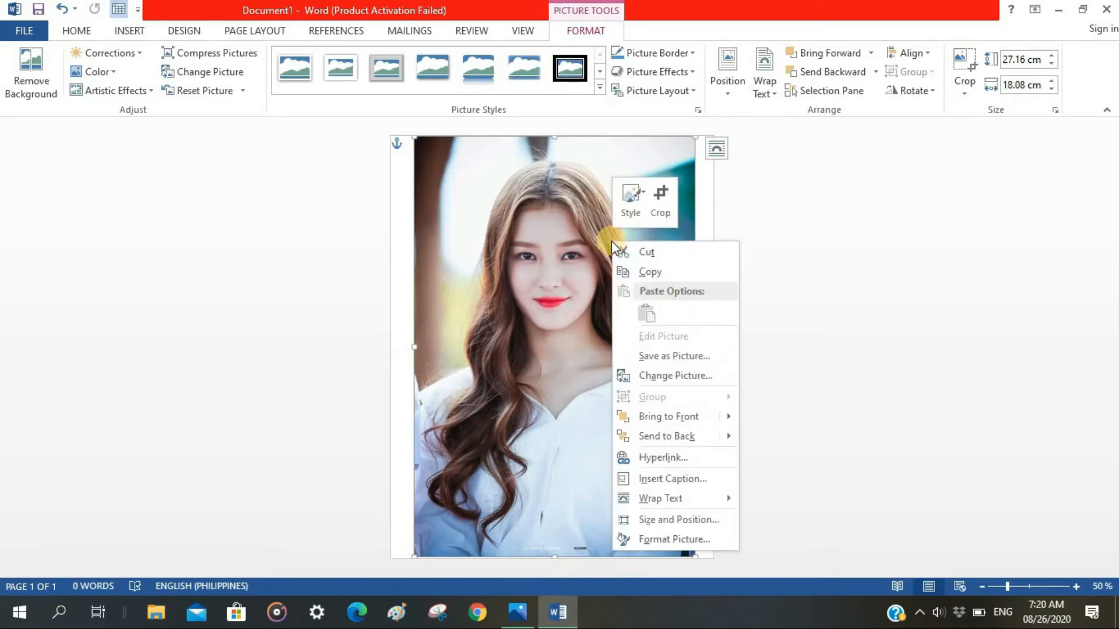
{"action": "left_click", "coordinate": [660, 211]}
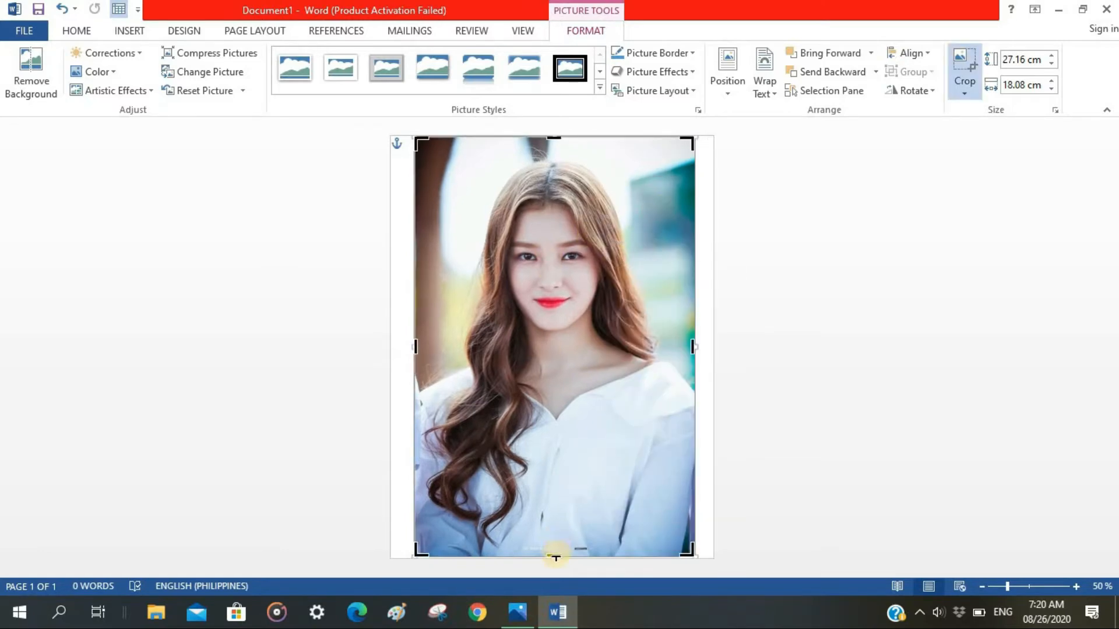
{"action": "left_click_drag", "start_coordinate": [554, 548], "coordinate": [554, 419]}
{"action": "left_click_drag", "start_coordinate": [551, 139], "coordinate": [550, 155]}
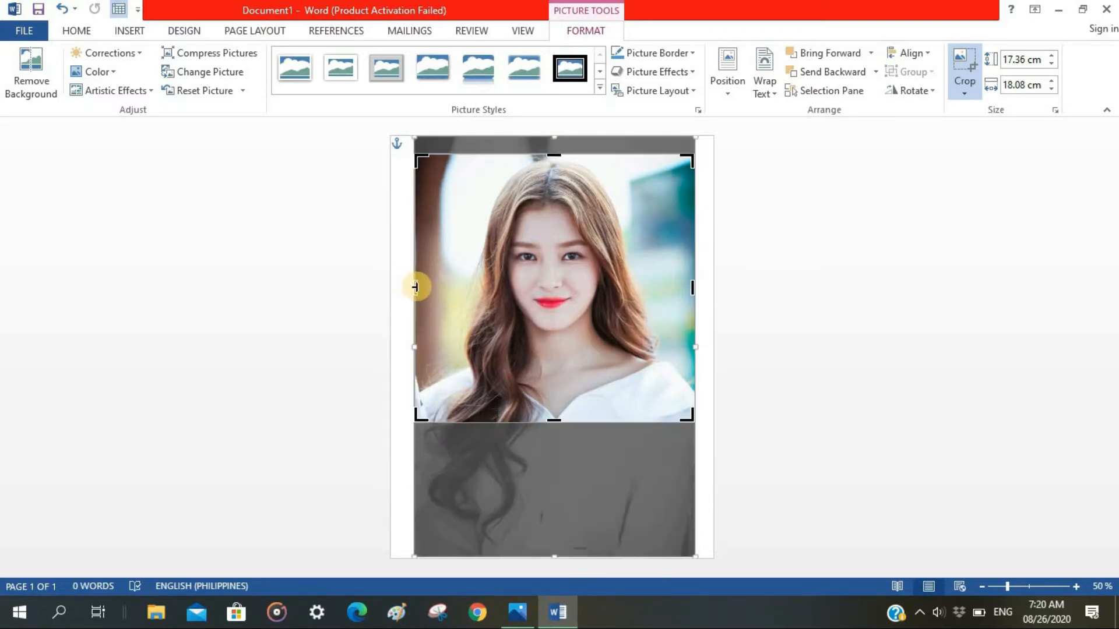
{"action": "left_click_drag", "start_coordinate": [415, 286], "coordinate": [427, 287]}
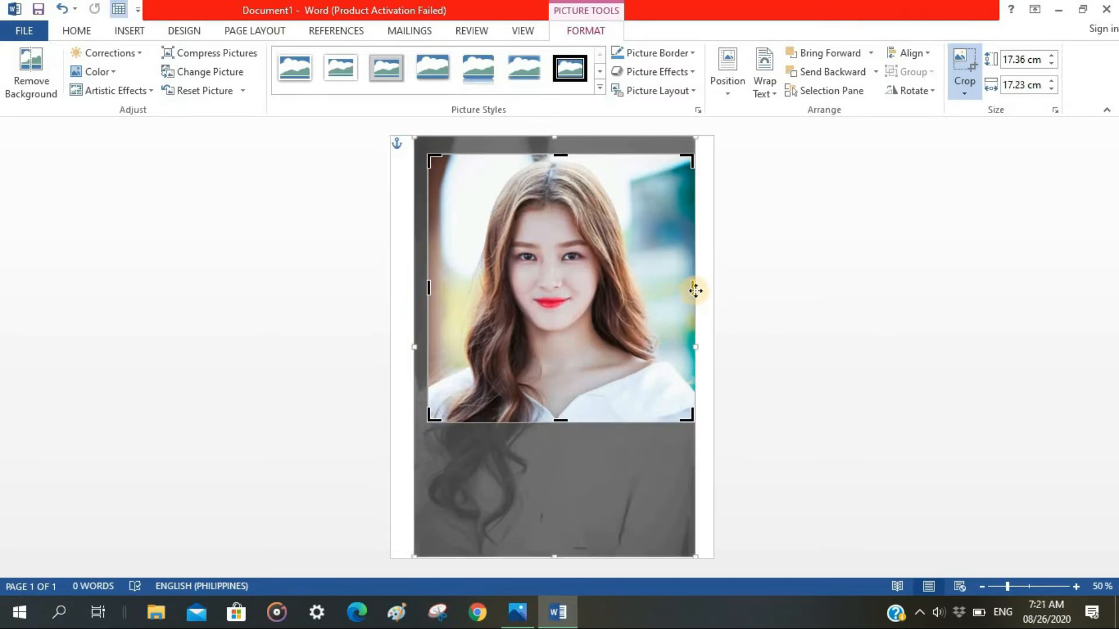
{"action": "left_click_drag", "start_coordinate": [688, 289], "coordinate": [685, 290]}
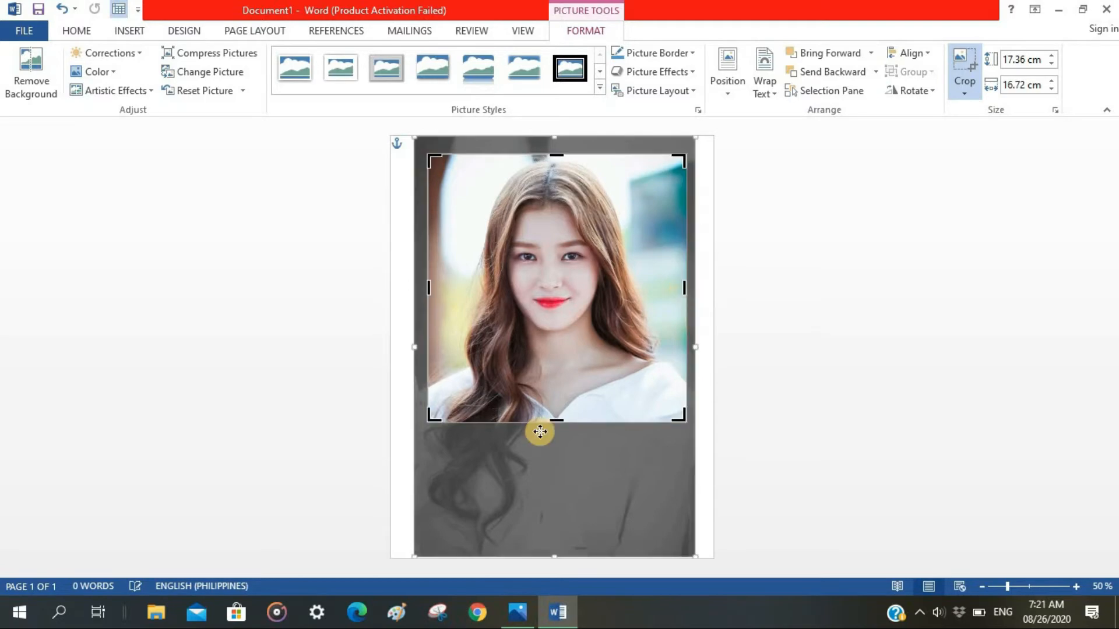
{"action": "left_click", "coordinate": [702, 493]}
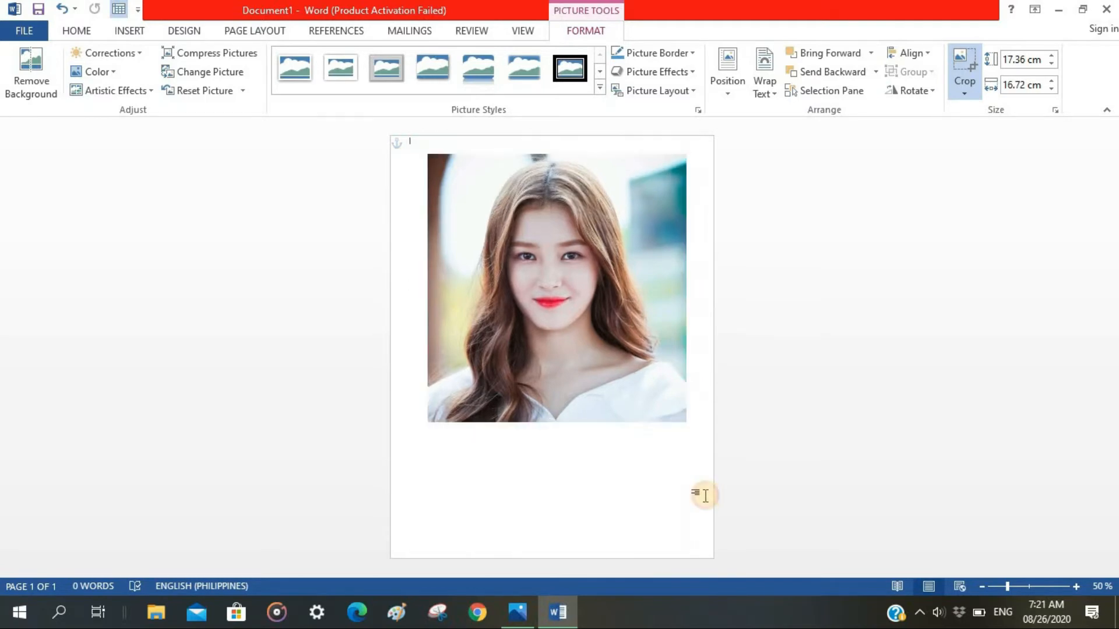
Start background removal on the cropped portrait and enlarge the selection frame to cover the whole cropped area.
{"action": "left_click", "coordinate": [608, 379]}
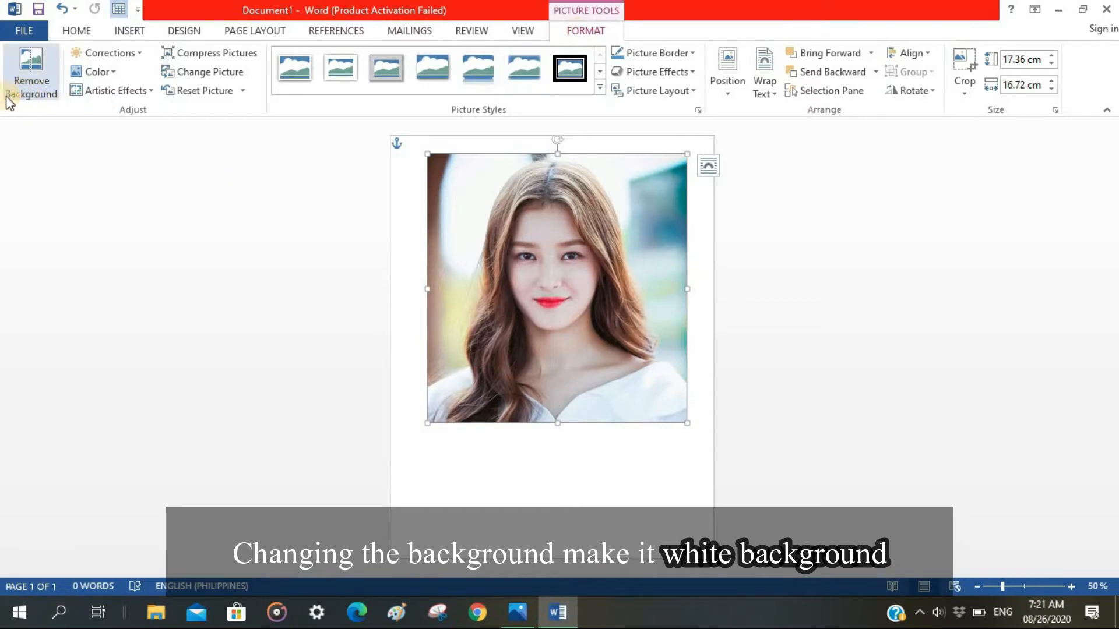
{"action": "left_click", "coordinate": [31, 95]}
{"action": "left_click", "coordinate": [31, 93]}
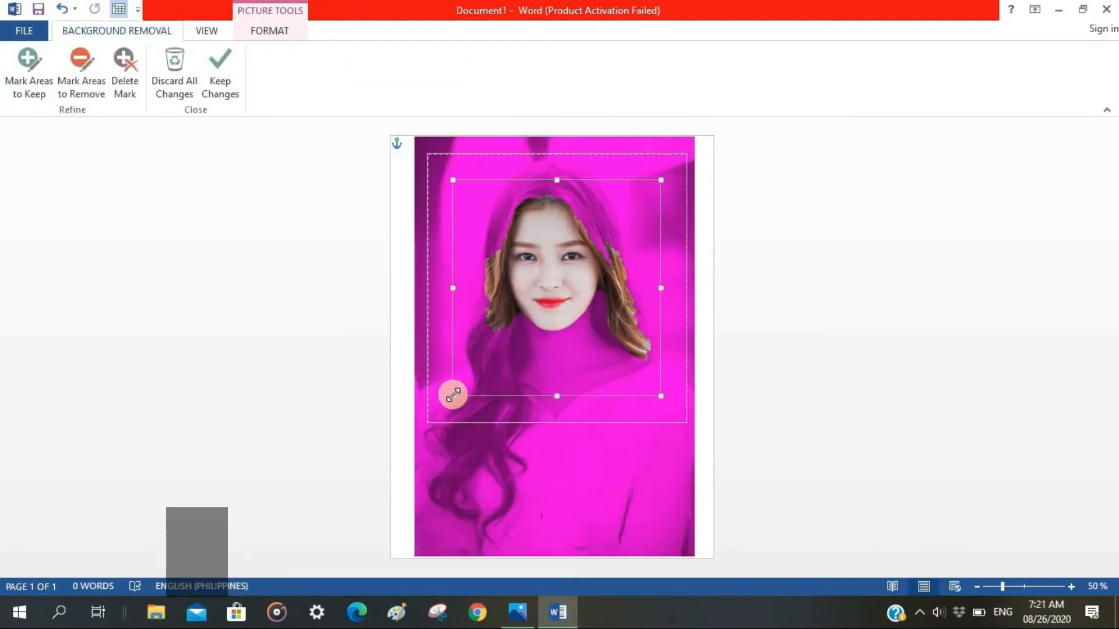
{"action": "left_click_drag", "start_coordinate": [451, 395], "coordinate": [427, 420]}
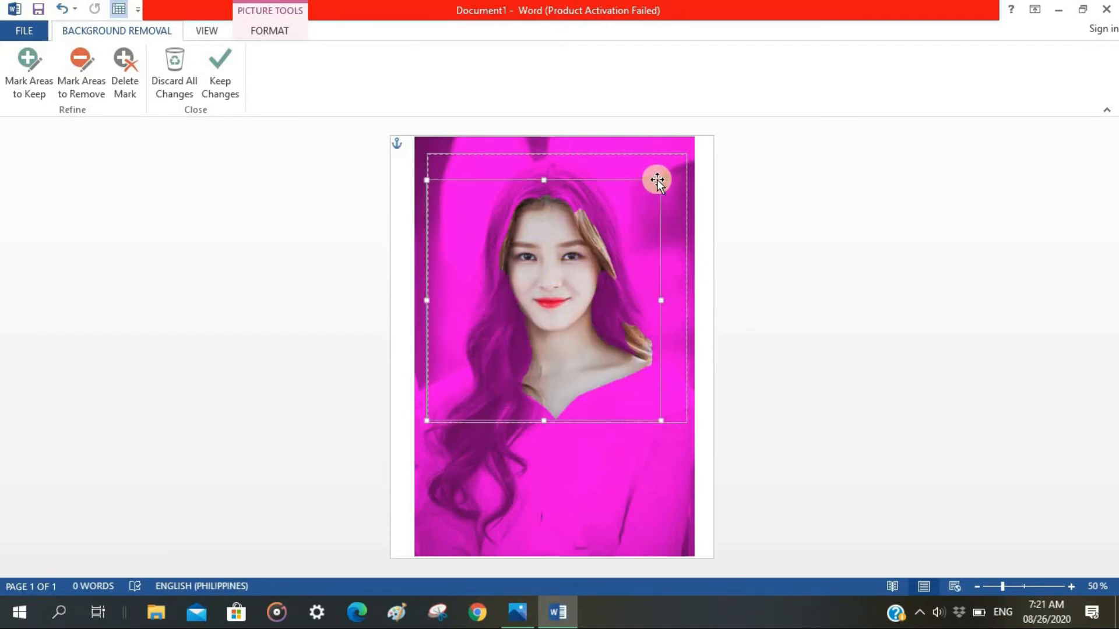
{"action": "left_click_drag", "start_coordinate": [660, 180], "coordinate": [687, 153]}
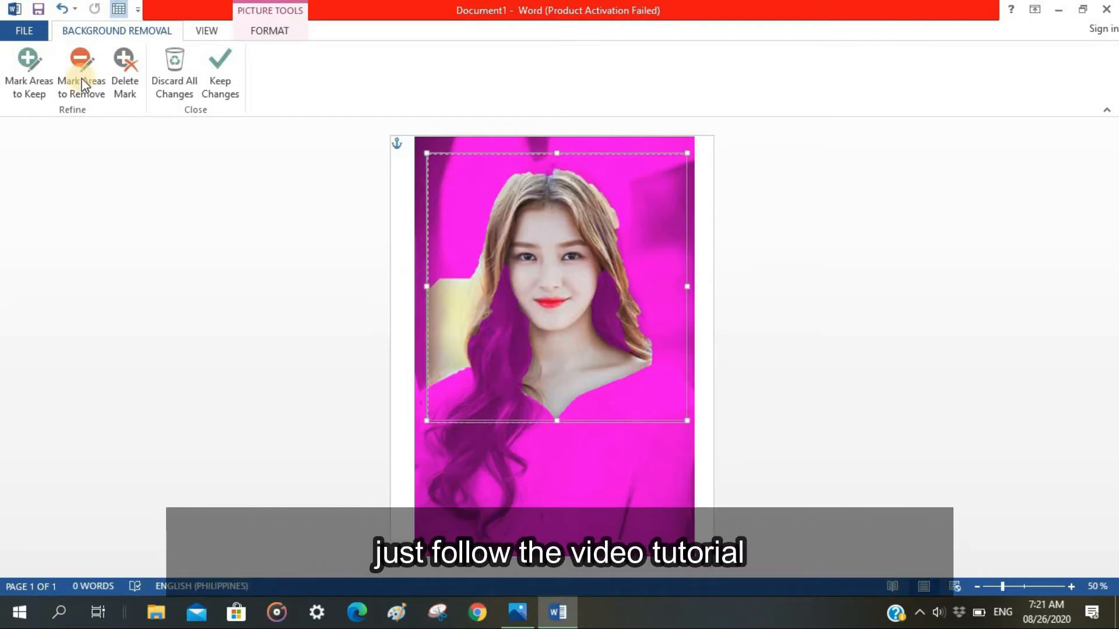
Mark the long hair on the portrait's left, both shoulders and the lower edge of the white top as areas to keep.
{"action": "left_click", "coordinate": [32, 85]}
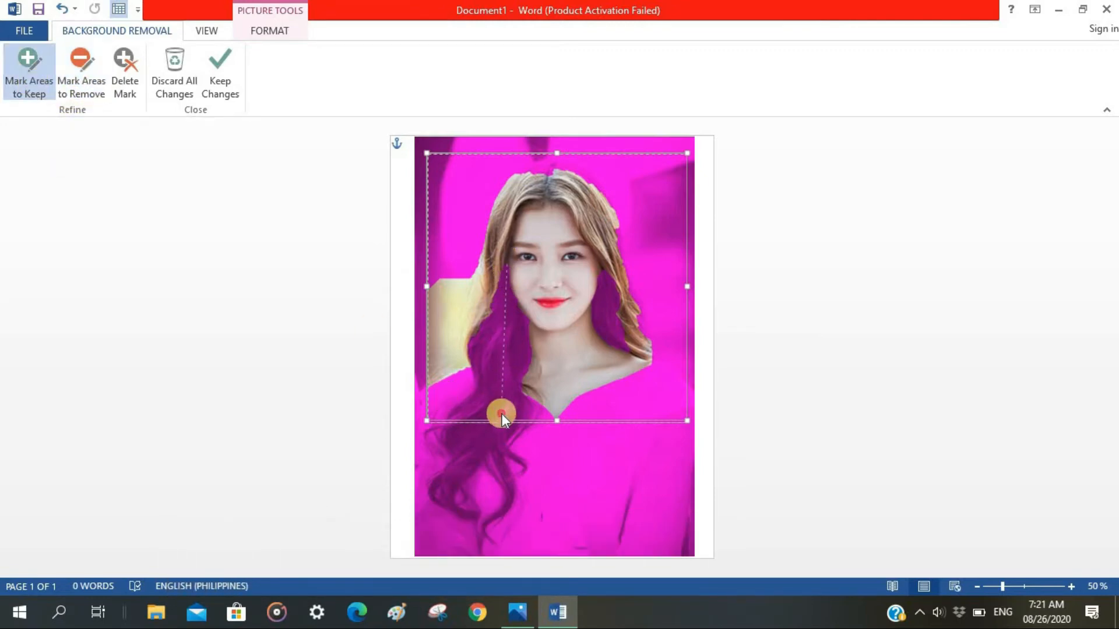
{"action": "left_click_drag", "start_coordinate": [502, 413], "coordinate": [438, 408]}
{"action": "left_click_drag", "start_coordinate": [479, 369], "coordinate": [432, 398]}
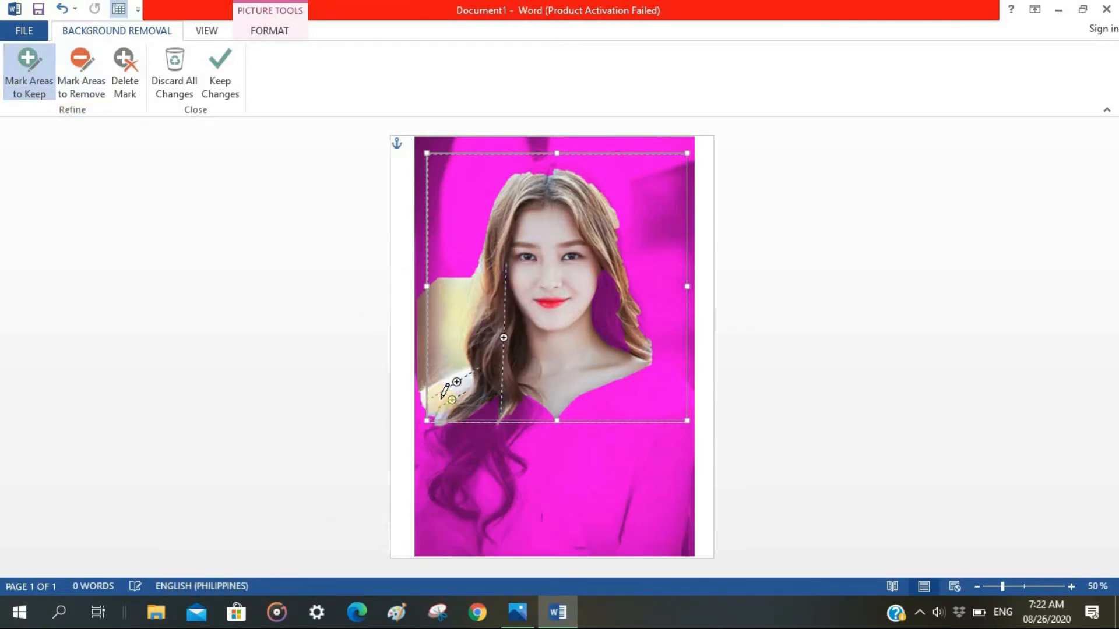
{"action": "left_click_drag", "start_coordinate": [577, 405], "coordinate": [666, 377]}
{"action": "mouse_move", "coordinate": [661, 371]}
{"action": "left_mouse_down"}
{"action": "mouse_move", "coordinate": [679, 393]}
{"action": "mouse_move", "coordinate": [669, 410]}
{"action": "mouse_move", "coordinate": [430, 415]}
{"action": "left_mouse_up"}
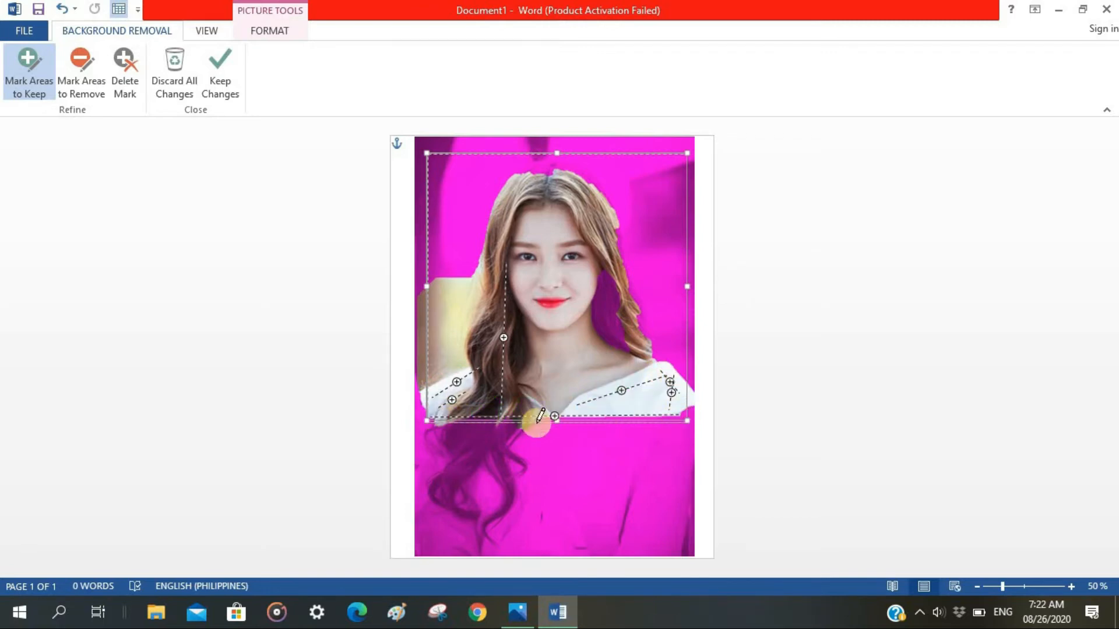
{"action": "left_click_drag", "start_coordinate": [544, 420], "coordinate": [693, 418]}
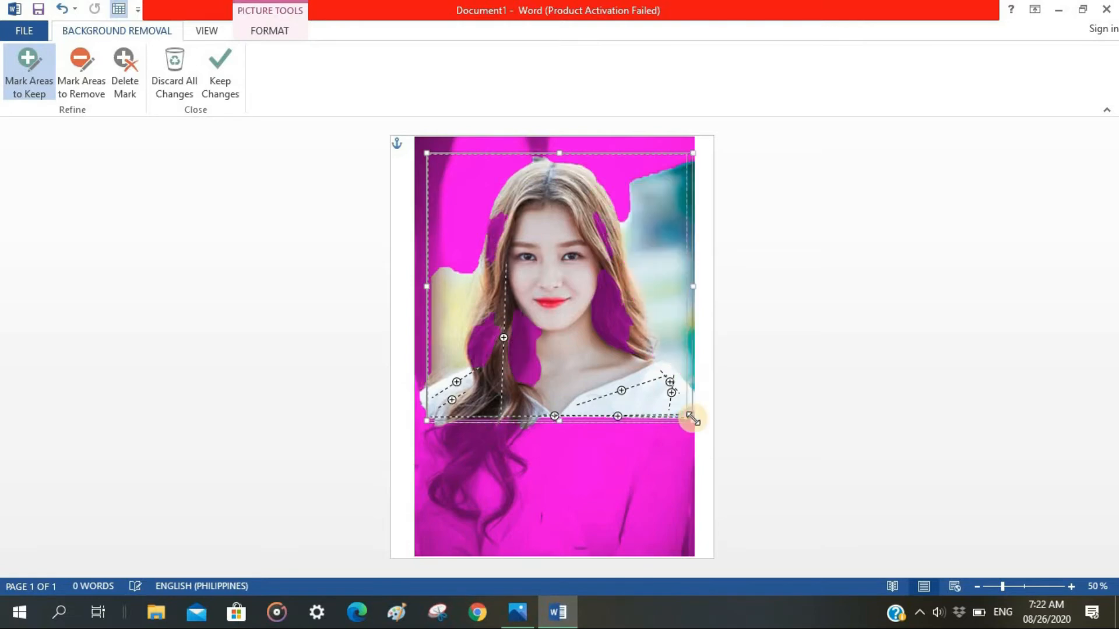
{"action": "mouse_move", "coordinate": [559, 420]}
{"action": "left_mouse_down"}
{"action": "mouse_move", "coordinate": [687, 423]}
{"action": "mouse_move", "coordinate": [628, 414]}
{"action": "left_mouse_up"}
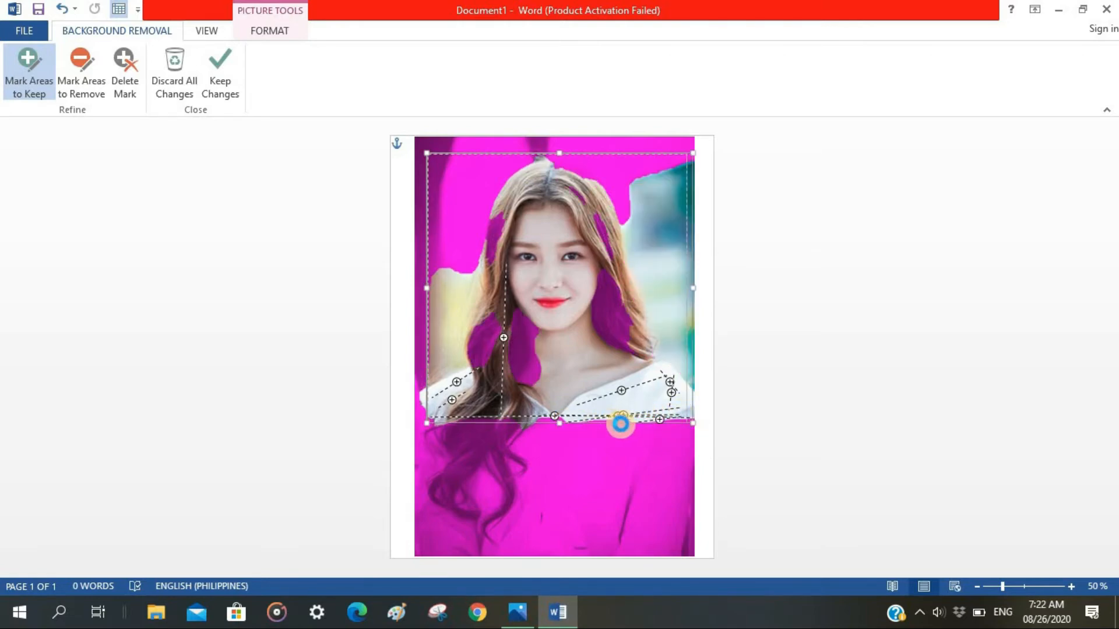
Mark the lower-left edge of the top and the hair patches left of the neck as areas to keep.
{"action": "left_click_drag", "start_coordinate": [1003, 586], "coordinate": [1017, 586]}
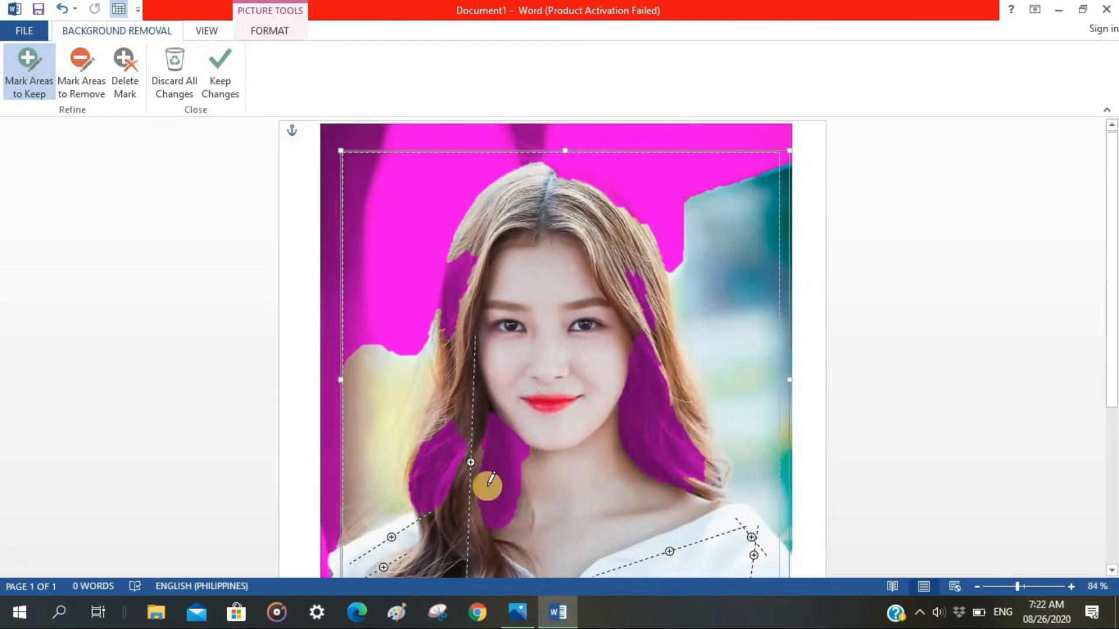
{"action": "scroll", "coordinate": [490, 486], "scroll_direction": "down", "scroll_amount": 3}
{"action": "left_click_drag", "start_coordinate": [507, 487], "coordinate": [380, 492]}
{"action": "left_click_drag", "start_coordinate": [346, 455], "coordinate": [350, 501]}
{"action": "left_click", "coordinate": [344, 490]}
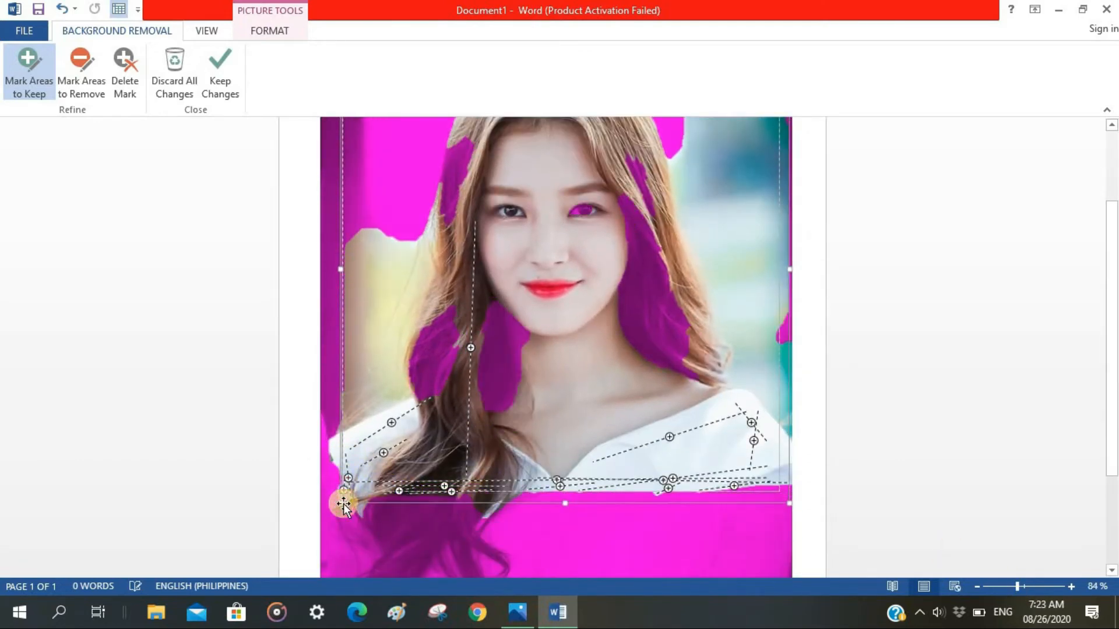
{"action": "left_click_drag", "start_coordinate": [498, 317], "coordinate": [491, 420]}
{"action": "left_click_drag", "start_coordinate": [439, 317], "coordinate": [436, 408]}
Mark the background left of the hair for removal and the hair's left outer edge as an area to keep.
{"action": "left_click", "coordinate": [82, 73]}
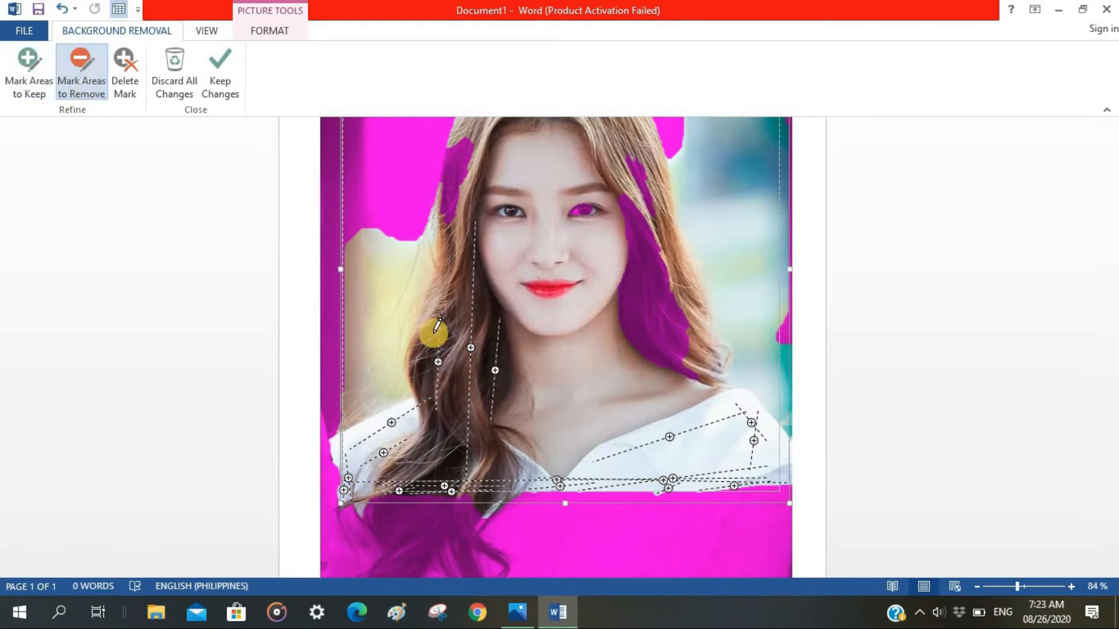
{"action": "left_click_drag", "start_coordinate": [436, 191], "coordinate": [397, 341]}
{"action": "left_click", "coordinate": [29, 75]}
{"action": "left_click_drag", "start_coordinate": [457, 146], "coordinate": [447, 303]}
{"action": "left_click_drag", "start_coordinate": [431, 315], "coordinate": [420, 360]}
{"action": "left_click_drag", "start_coordinate": [421, 331], "coordinate": [416, 360]}
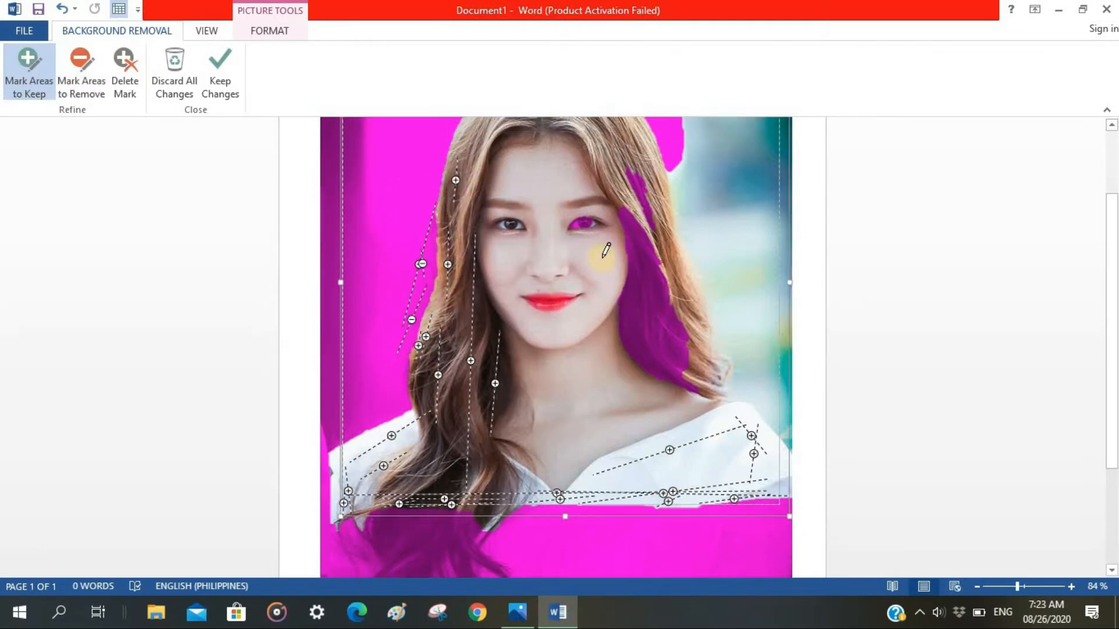
Mark the eye and the hair on the portrait's right side as areas to keep.
{"action": "left_click", "coordinate": [581, 225]}
{"action": "left_click_drag", "start_coordinate": [619, 205], "coordinate": [677, 376]}
{"action": "left_click_drag", "start_coordinate": [637, 195], "coordinate": [653, 228]}
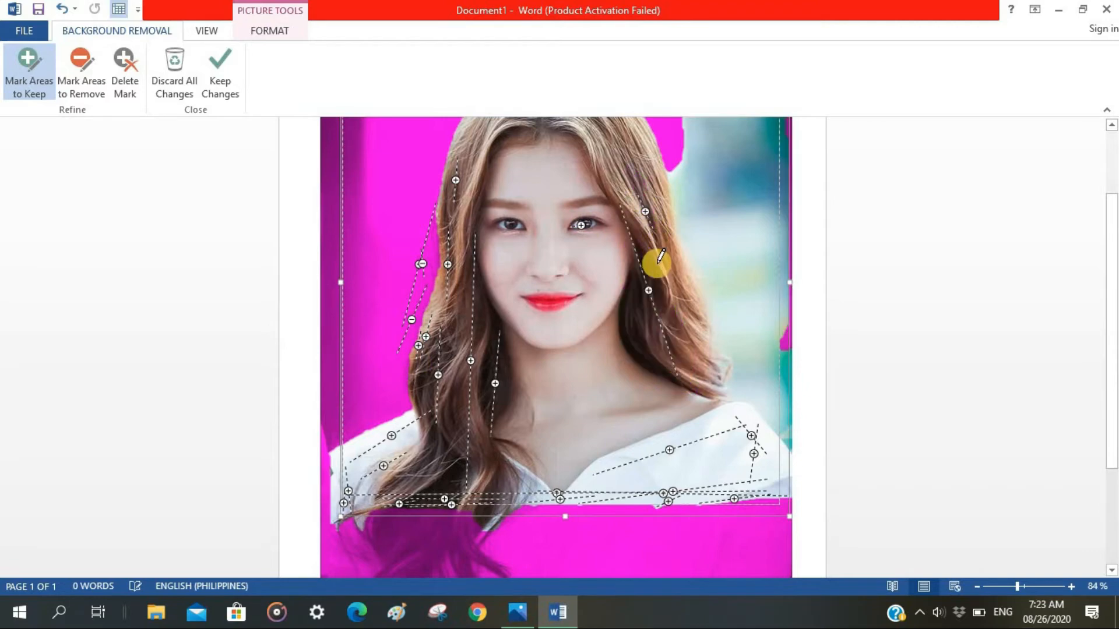
Mark the hair at the crown as an area to keep and the background along the portrait's right side for removal.
{"action": "scroll", "coordinate": [789, 297], "scroll_direction": "up", "scroll_amount": 3}
{"action": "mouse_move", "coordinate": [611, 180]}
{"action": "left_mouse_down"}
{"action": "mouse_move", "coordinate": [564, 159]}
{"action": "mouse_move", "coordinate": [640, 188]}
{"action": "left_mouse_up"}
{"action": "left_click", "coordinate": [82, 73]}
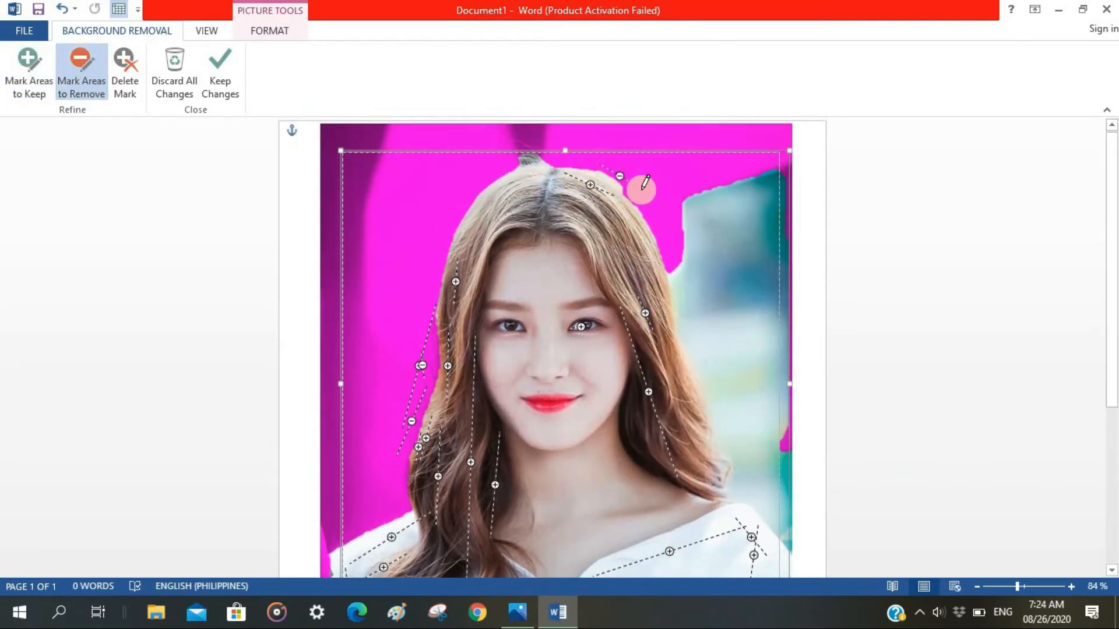
{"action": "left_click_drag", "start_coordinate": [686, 332], "coordinate": [704, 368]}
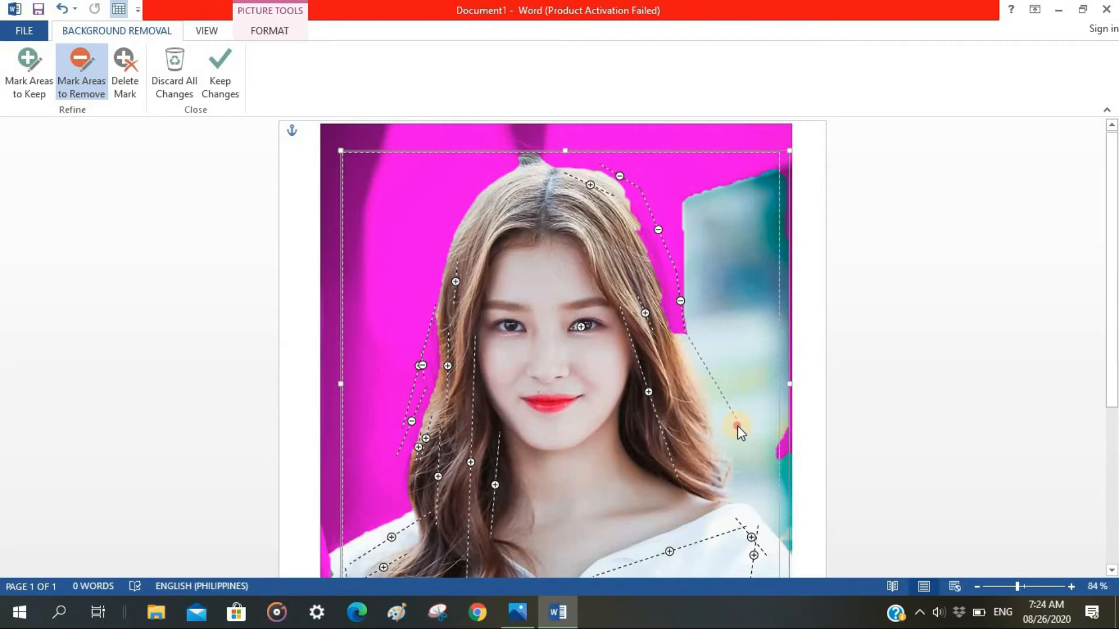
{"action": "left_click_drag", "start_coordinate": [737, 426], "coordinate": [737, 442]}
{"action": "left_click_drag", "start_coordinate": [738, 490], "coordinate": [787, 531]}
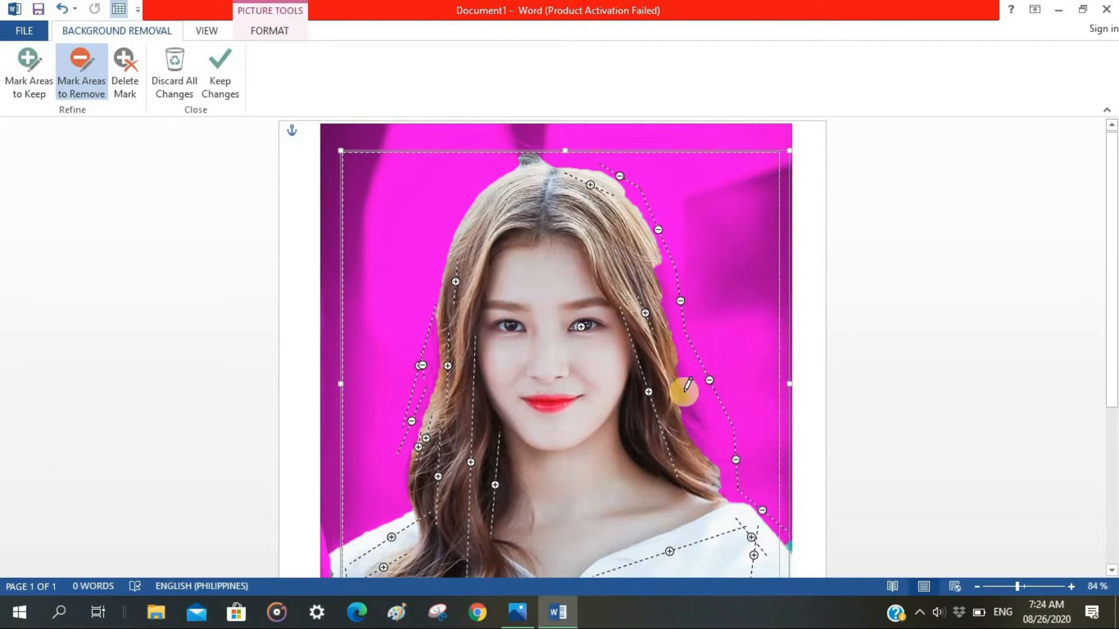
Mark the hair's right outer edge, the inner strand beside the neck and the crown's edge as areas to keep.
{"action": "left_click", "coordinate": [28, 70]}
{"action": "left_click_drag", "start_coordinate": [655, 263], "coordinate": [657, 296]}
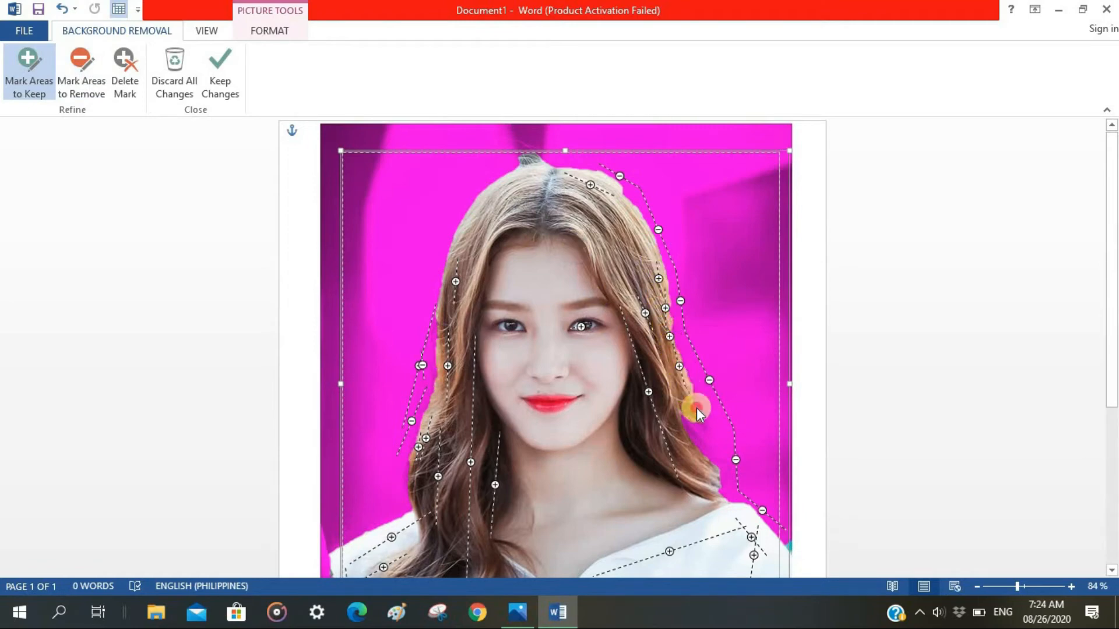
{"action": "left_click_drag", "start_coordinate": [697, 435], "coordinate": [691, 416]}
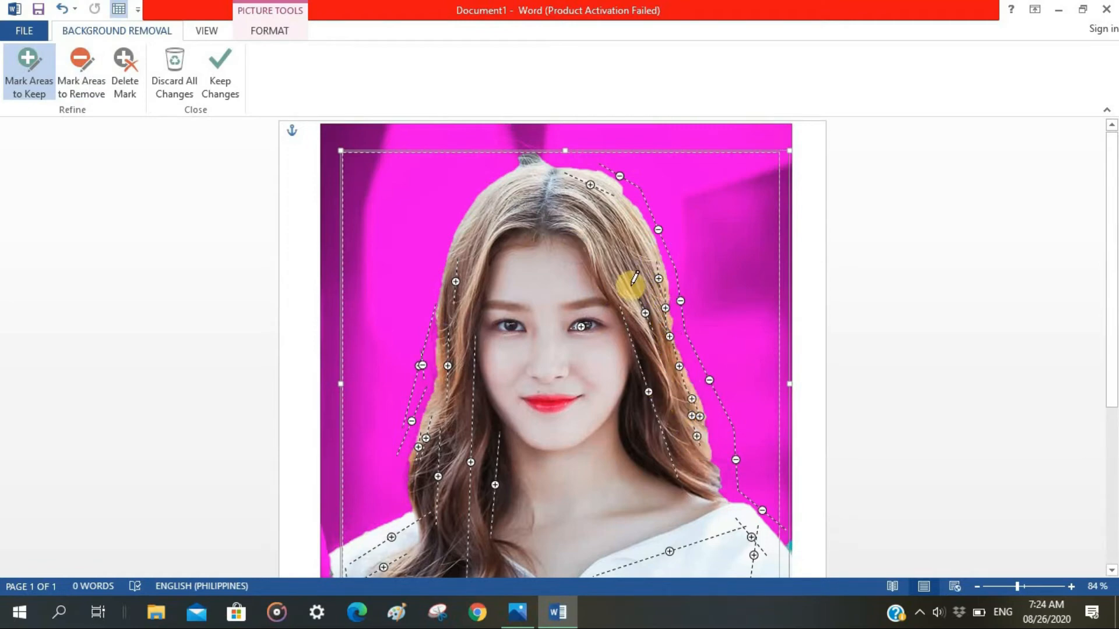
{"action": "left_click_drag", "start_coordinate": [630, 204], "coordinate": [621, 194]}
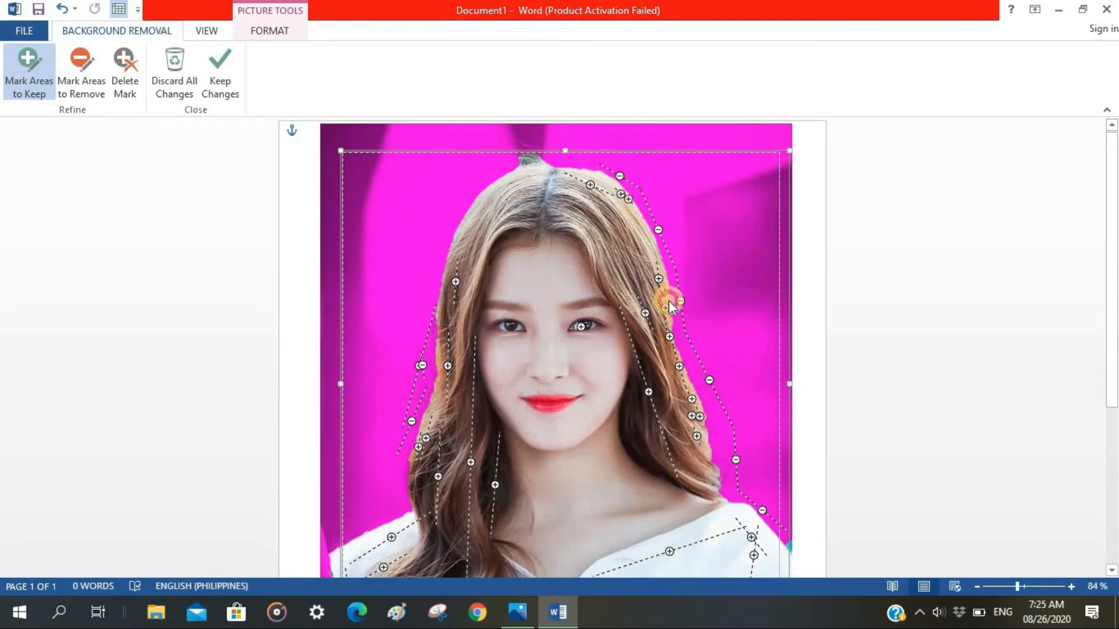
{"action": "left_click_drag", "start_coordinate": [669, 304], "coordinate": [670, 332]}
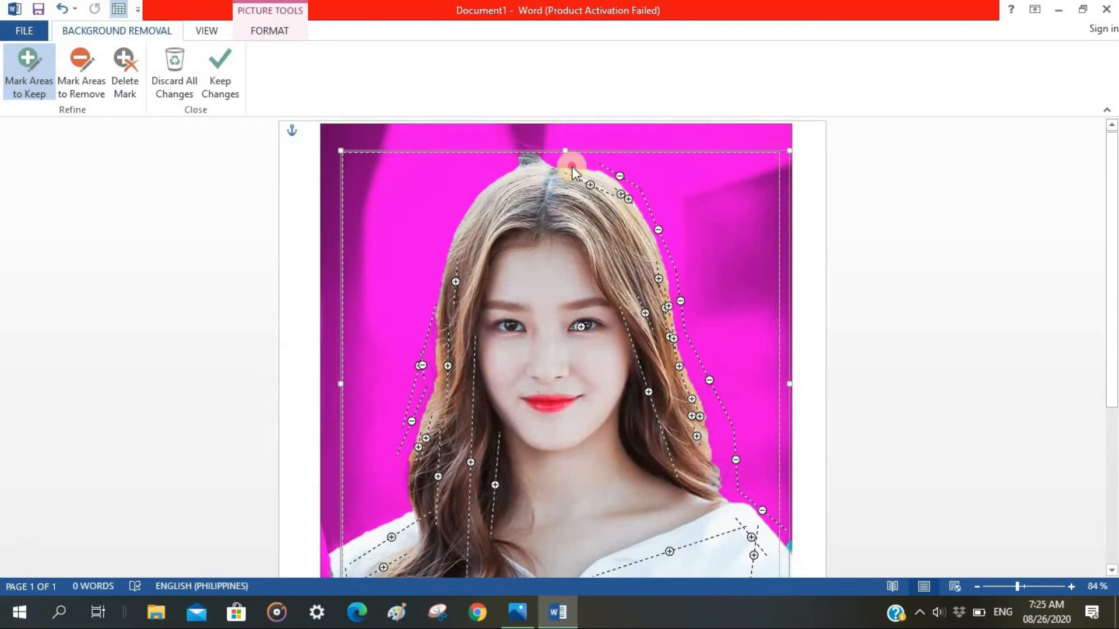
{"action": "left_click_drag", "start_coordinate": [573, 171], "coordinate": [552, 169]}
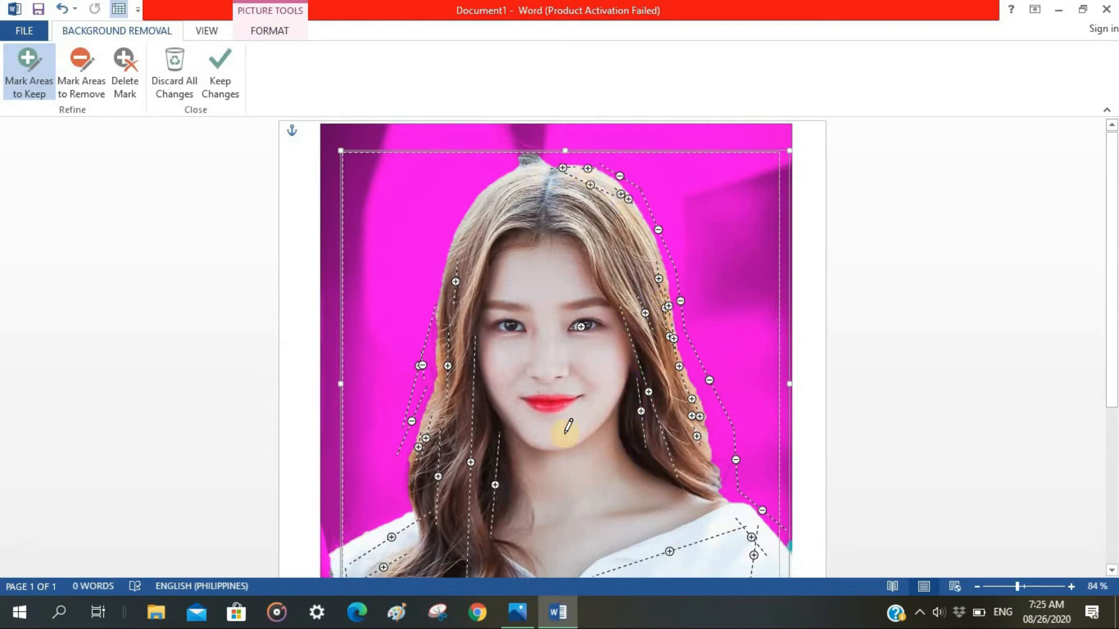
{"action": "mouse_move", "coordinate": [1112, 224]}
{"action": "left_mouse_down"}
{"action": "mouse_move", "coordinate": [1113, 286]}
{"action": "mouse_move", "coordinate": [1112, 225]}
{"action": "left_mouse_up"}
Mark the background above the head and along the hair's left side for removal, and apply the background removal.
{"action": "left_click", "coordinate": [81, 73]}
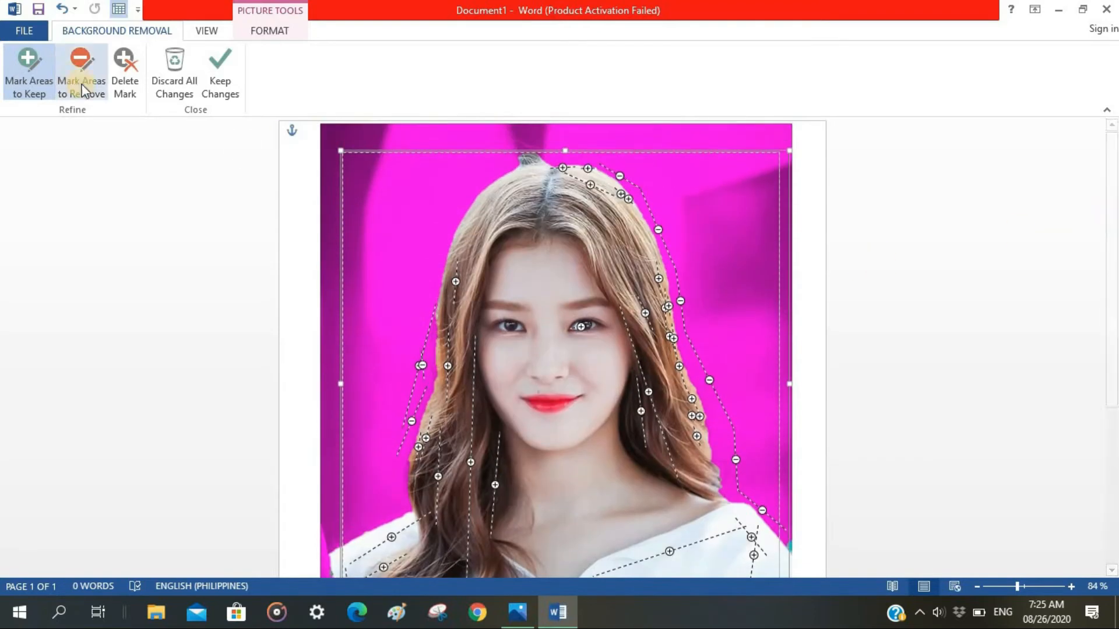
{"action": "mouse_move", "coordinate": [520, 153]}
{"action": "left_mouse_down"}
{"action": "mouse_move", "coordinate": [465, 185]}
{"action": "mouse_move", "coordinate": [437, 243]}
{"action": "mouse_move", "coordinate": [424, 382]}
{"action": "left_mouse_up"}
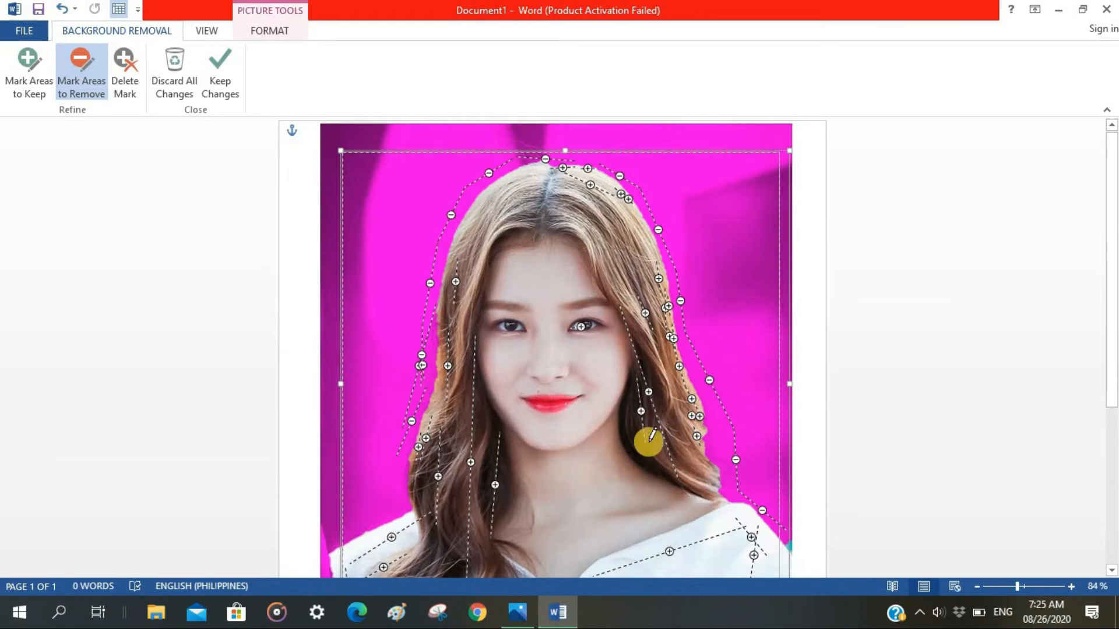
{"action": "left_click", "coordinate": [30, 73]}
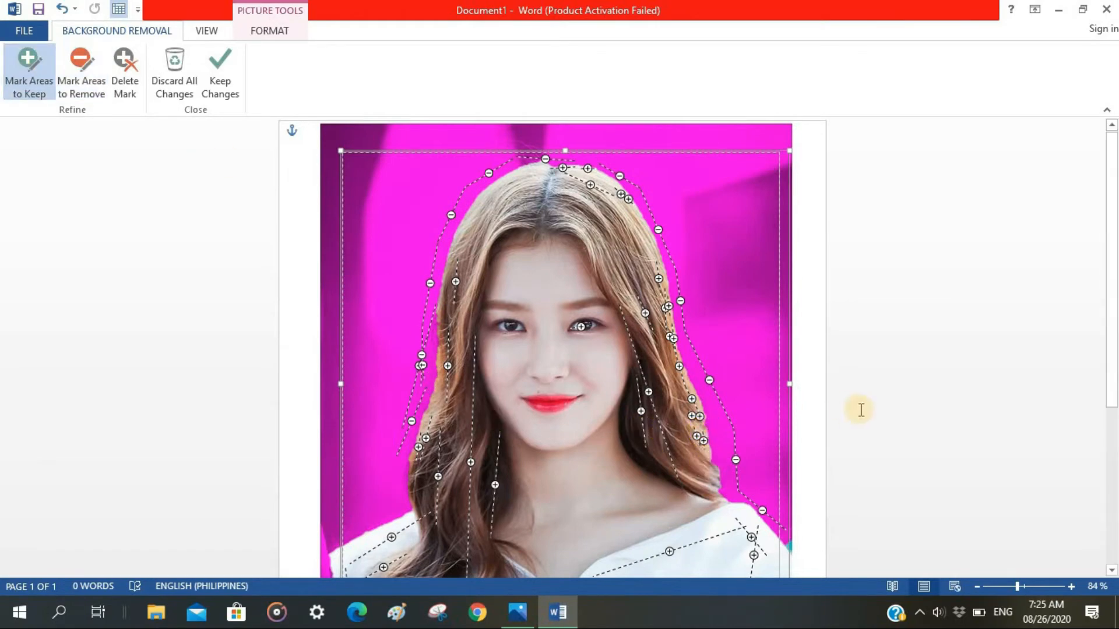
{"action": "left_click", "coordinate": [811, 394]}
{"action": "mouse_move", "coordinate": [1109, 318]}
{"action": "left_mouse_down"}
{"action": "mouse_move", "coordinate": [1109, 357]}
{"action": "mouse_move", "coordinate": [1106, 325]}
{"action": "left_mouse_up"}
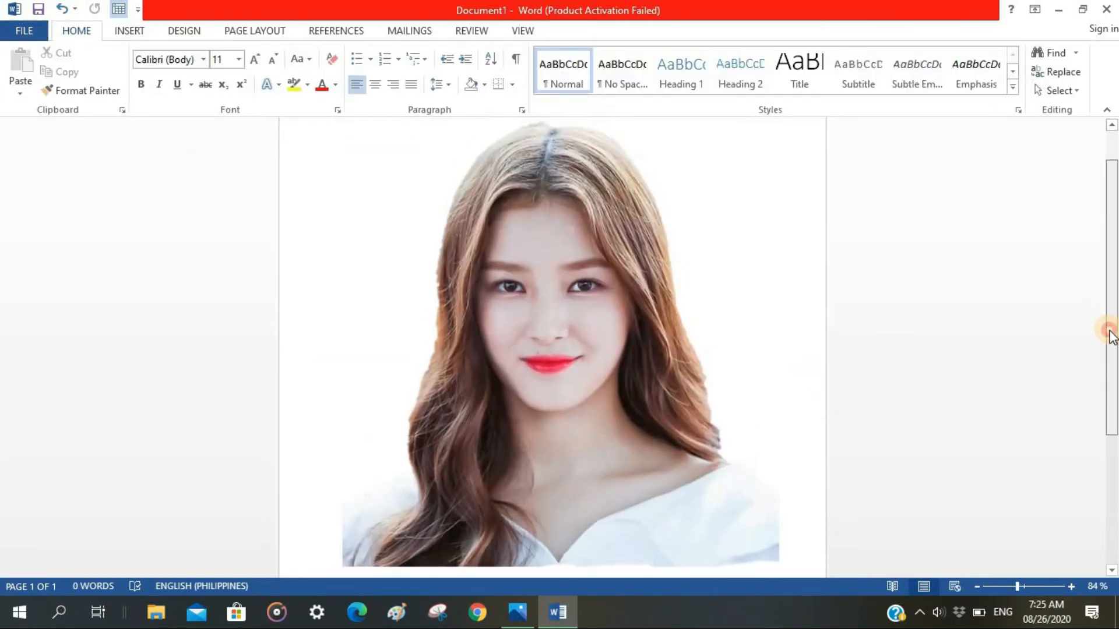
Crop the portrait's bottom and left edges slightly, to about 16.91 cm high and 16.3 cm wide.
{"action": "left_click", "coordinate": [775, 217]}
{"action": "left_click_drag", "start_coordinate": [1017, 587], "coordinate": [1007, 587]}
{"action": "right_click", "coordinate": [561, 461]}
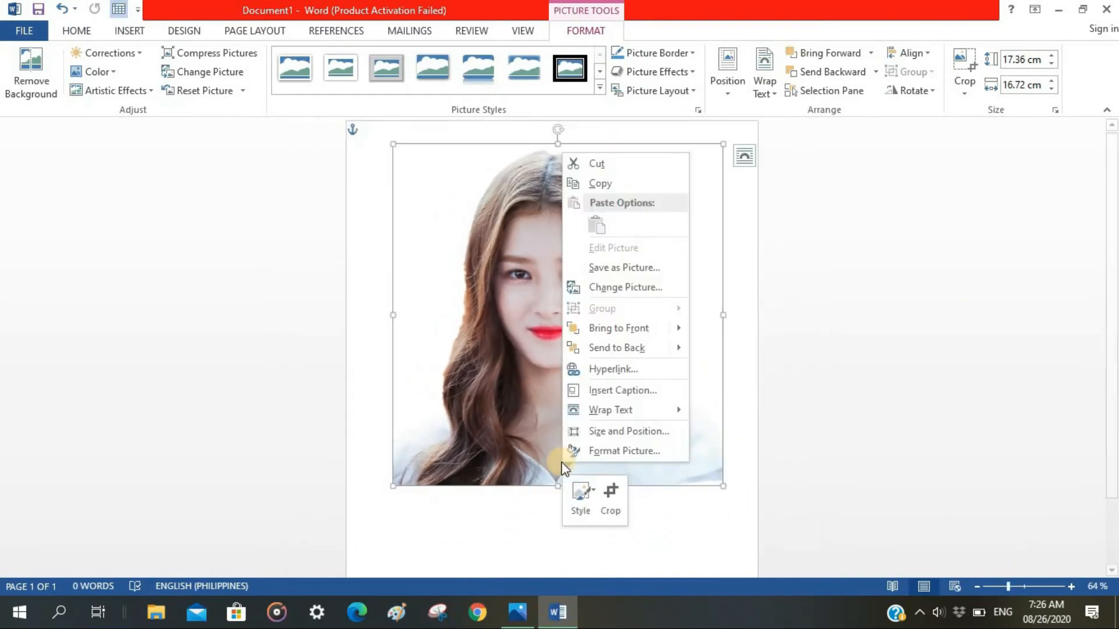
{"action": "left_click", "coordinate": [609, 498]}
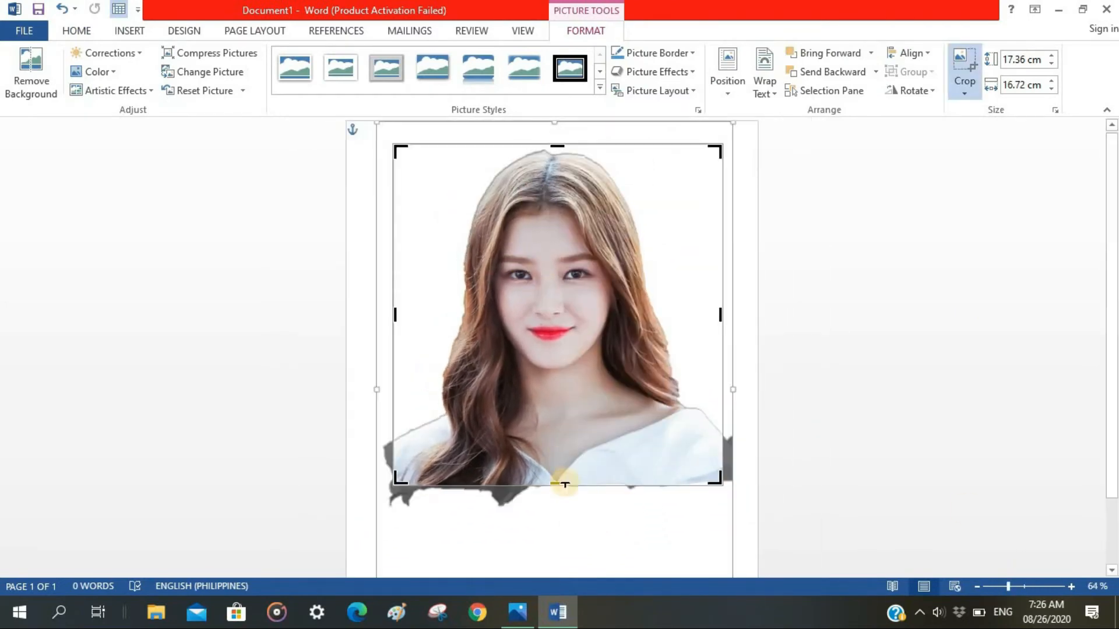
{"action": "left_click_drag", "start_coordinate": [557, 478], "coordinate": [555, 473]}
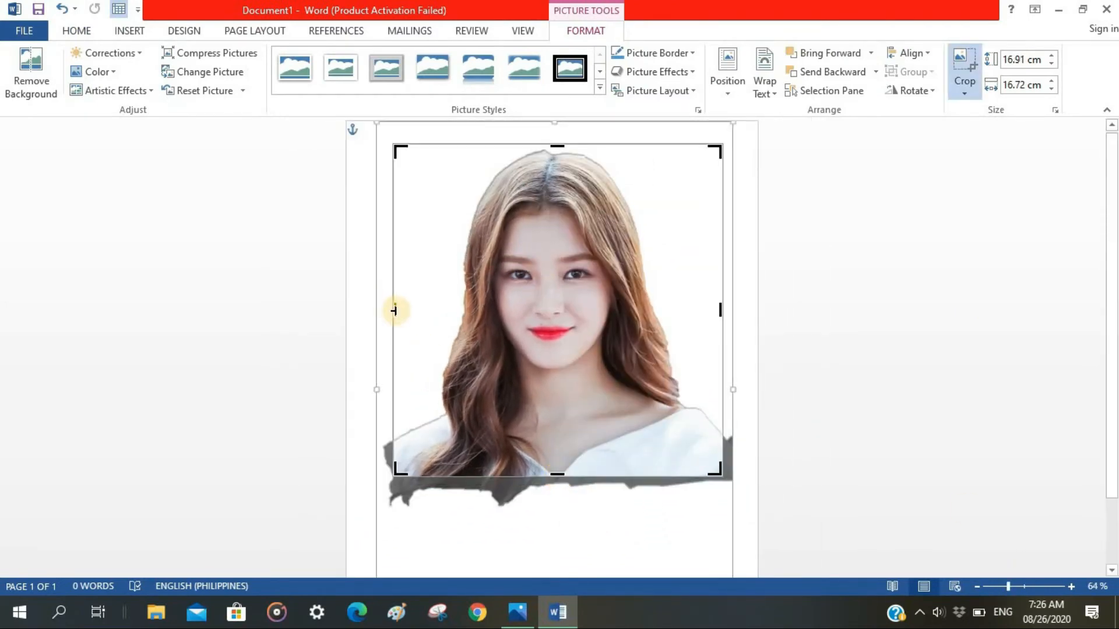
{"action": "left_click_drag", "start_coordinate": [396, 309], "coordinate": [403, 309]}
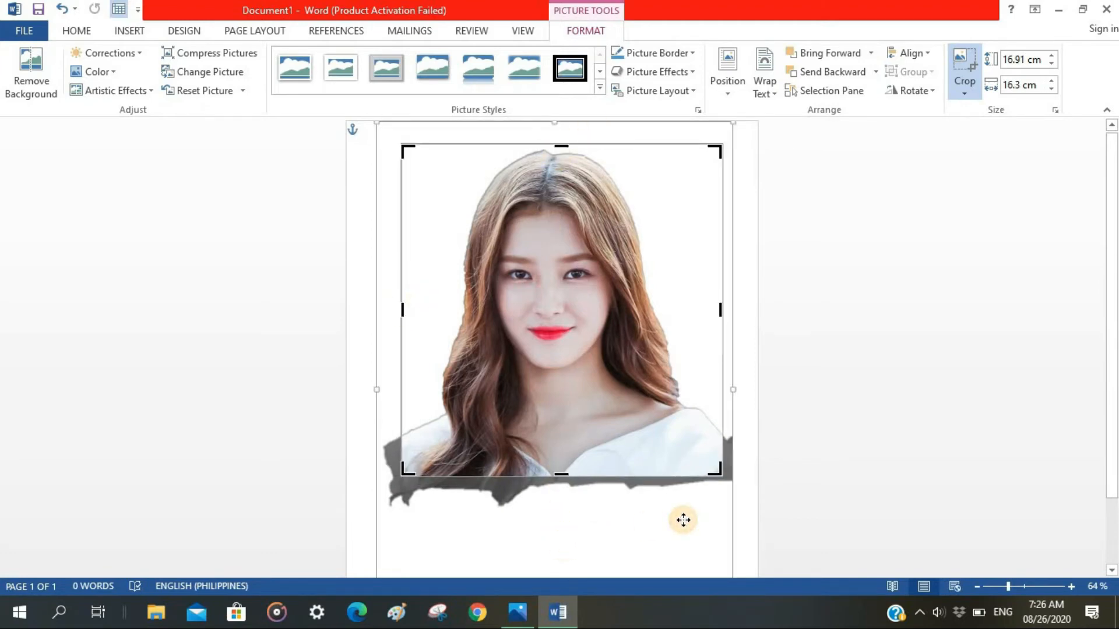
{"action": "left_click", "coordinate": [745, 491]}
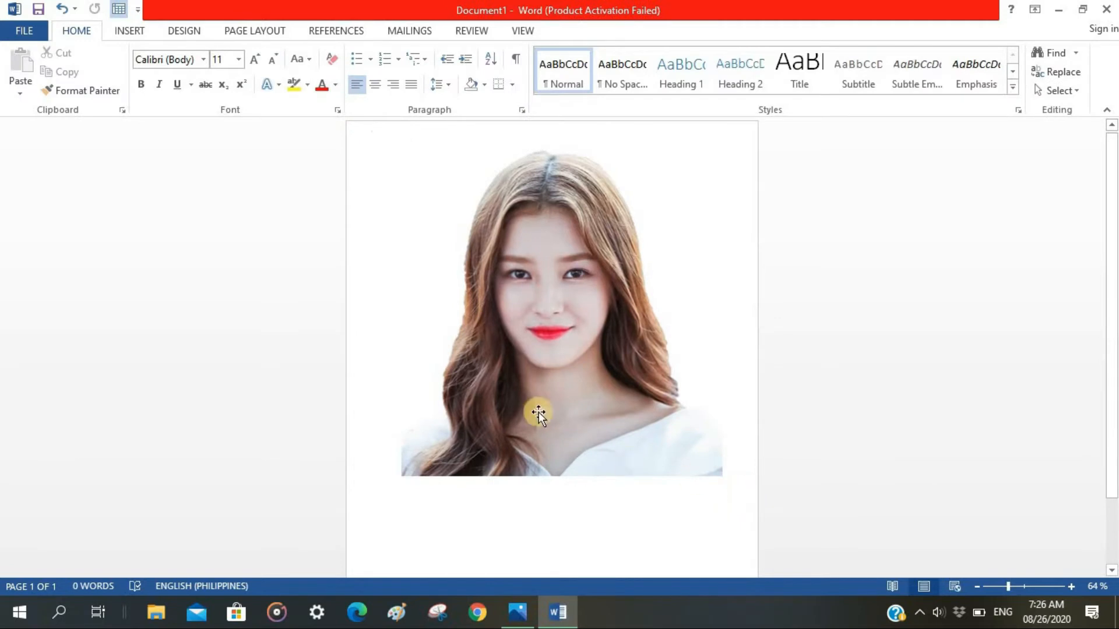
Add a light grey border to the portrait.
{"action": "left_click", "coordinate": [599, 387]}
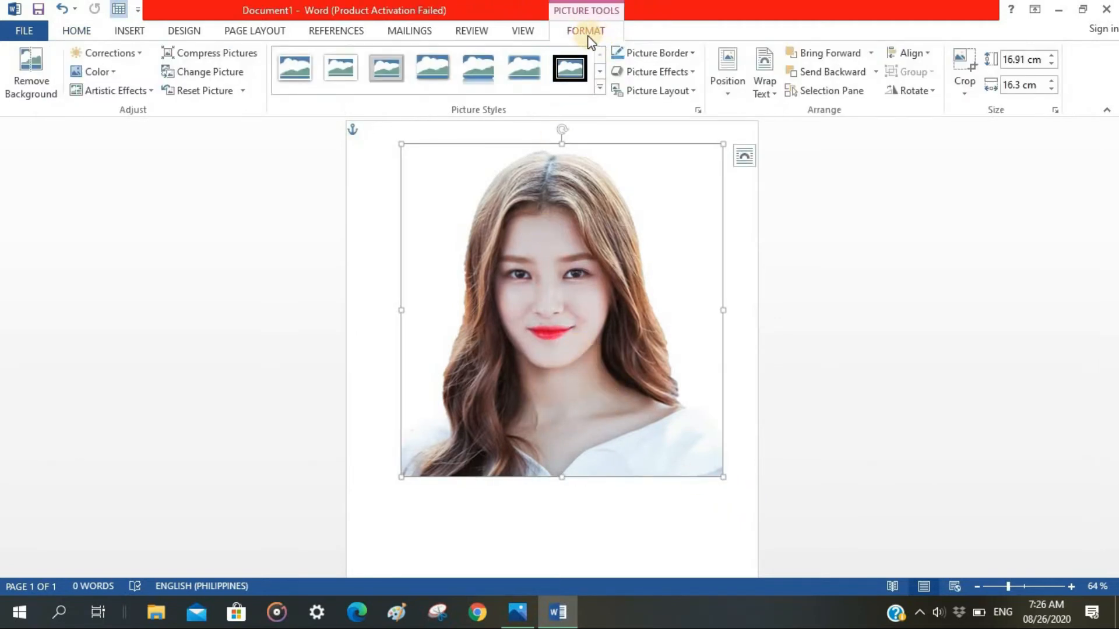
{"action": "left_click", "coordinate": [663, 55]}
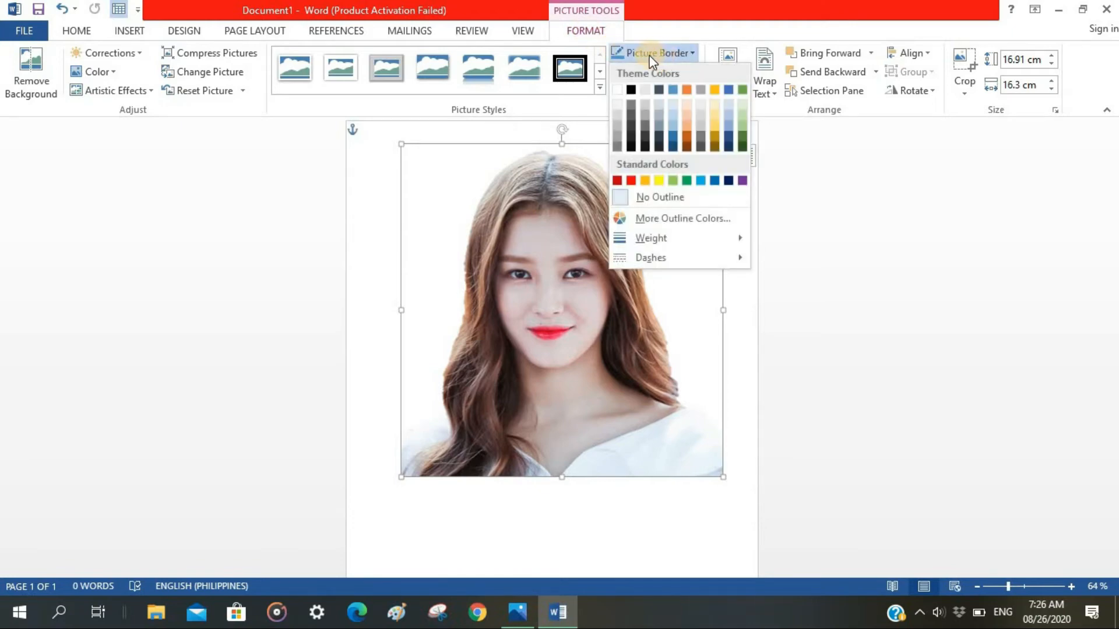
{"action": "left_click", "coordinate": [618, 118]}
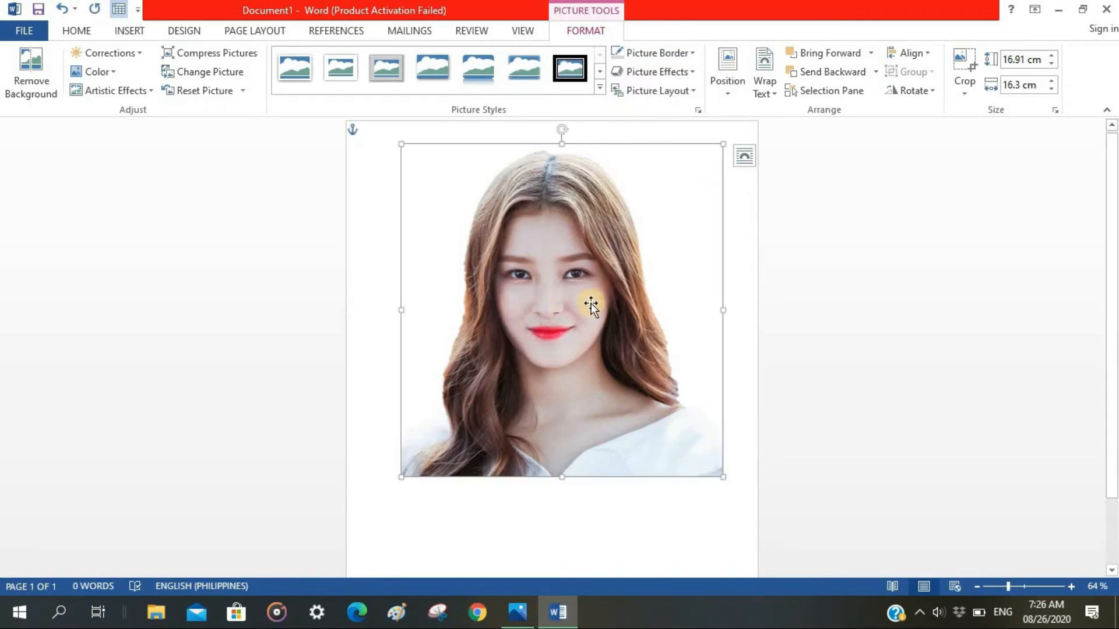
Move the portrait closer to the page's upper-left corner.
{"action": "mouse_move", "coordinate": [552, 301]}
{"action": "left_mouse_down"}
{"action": "mouse_move", "coordinate": [582, 322]}
{"action": "mouse_move", "coordinate": [561, 303]}
{"action": "left_mouse_up"}
{"action": "right_click", "coordinate": [562, 303]}
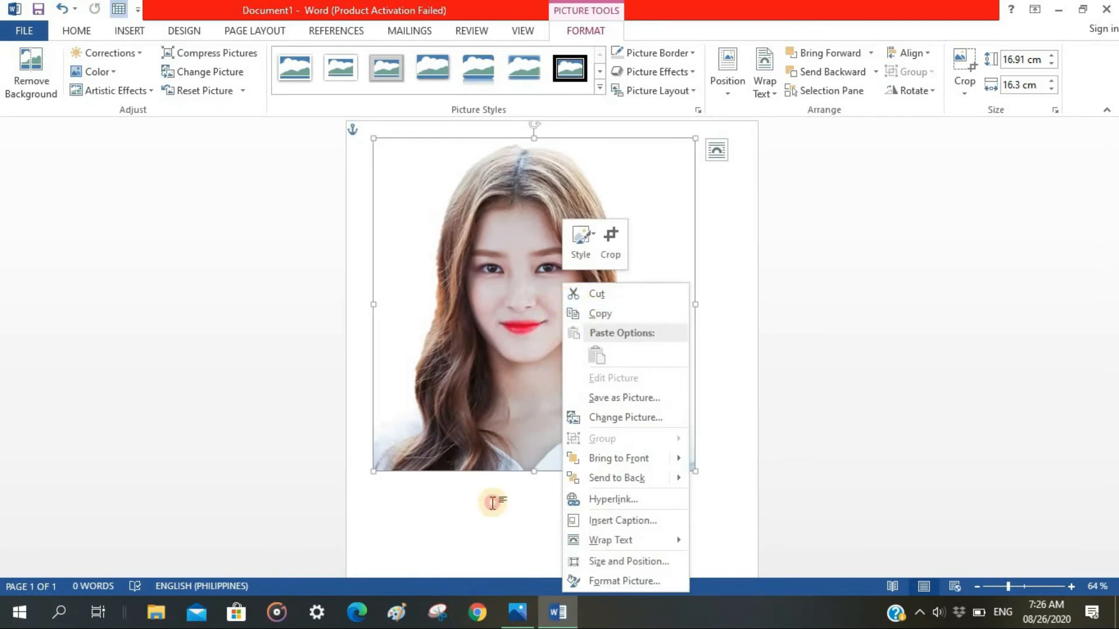
{"action": "left_click", "coordinate": [528, 340]}
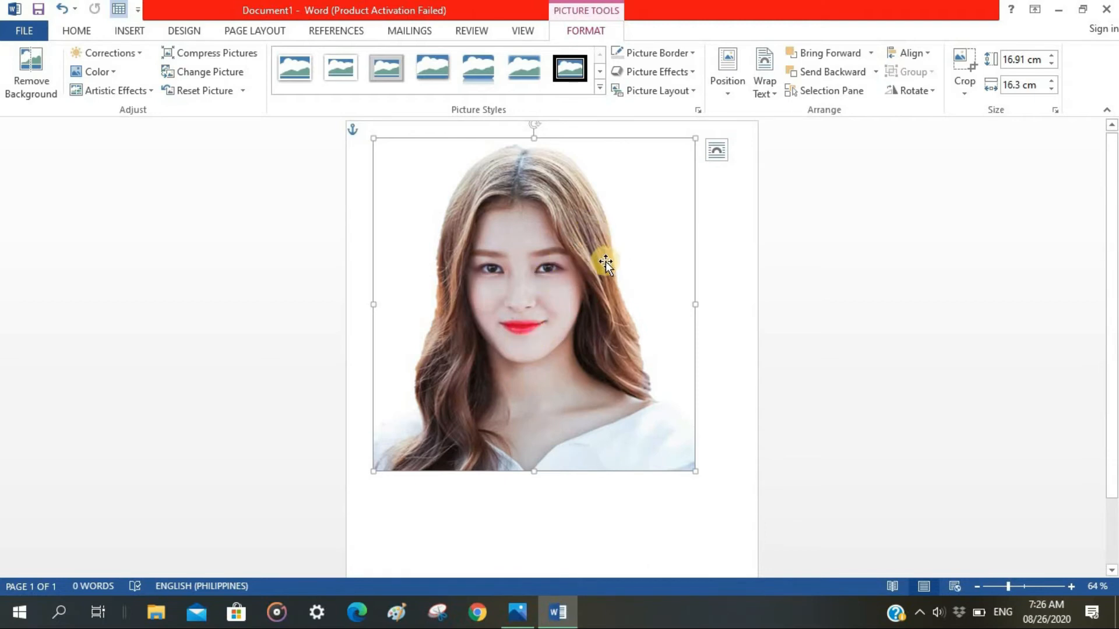
Set the portrait's absolute height to 4.67 cm and its width to 4.5 cm, keeping the aspect ratio locked.
{"action": "left_click", "coordinate": [1056, 109]}
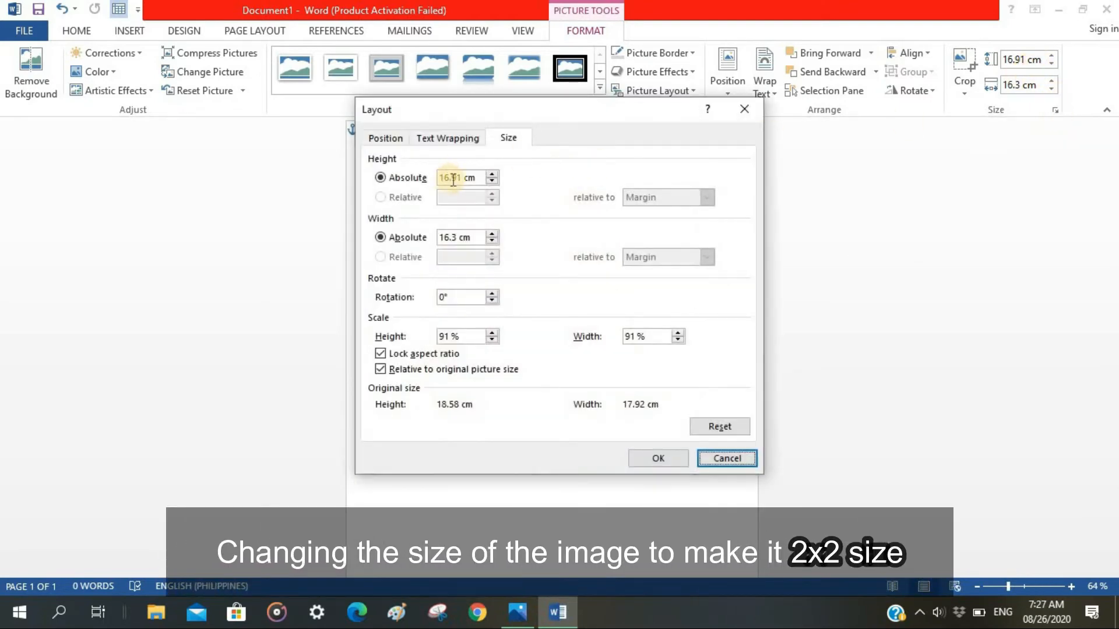
{"action": "left_click", "coordinate": [453, 178]}
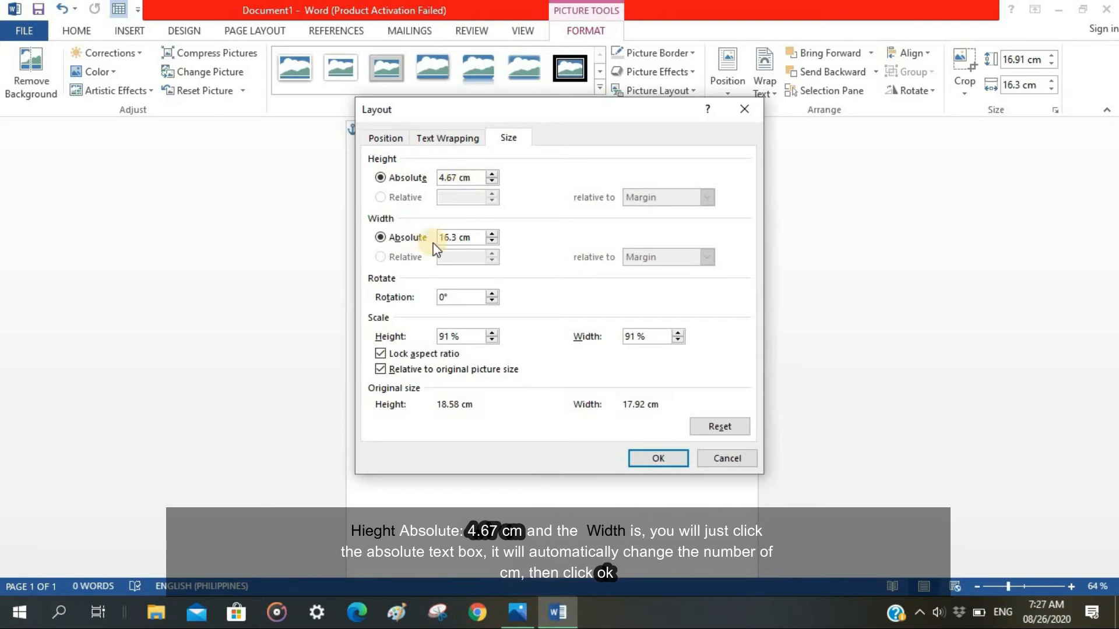
{"action": "left_click", "coordinate": [458, 237]}
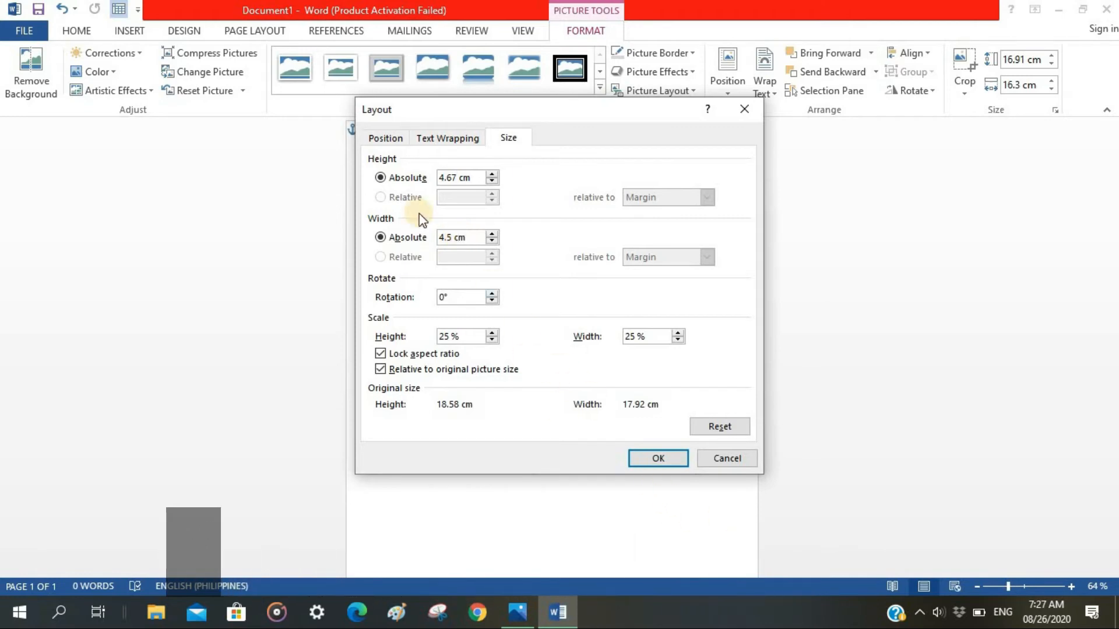
{"action": "left_click", "coordinate": [658, 459]}
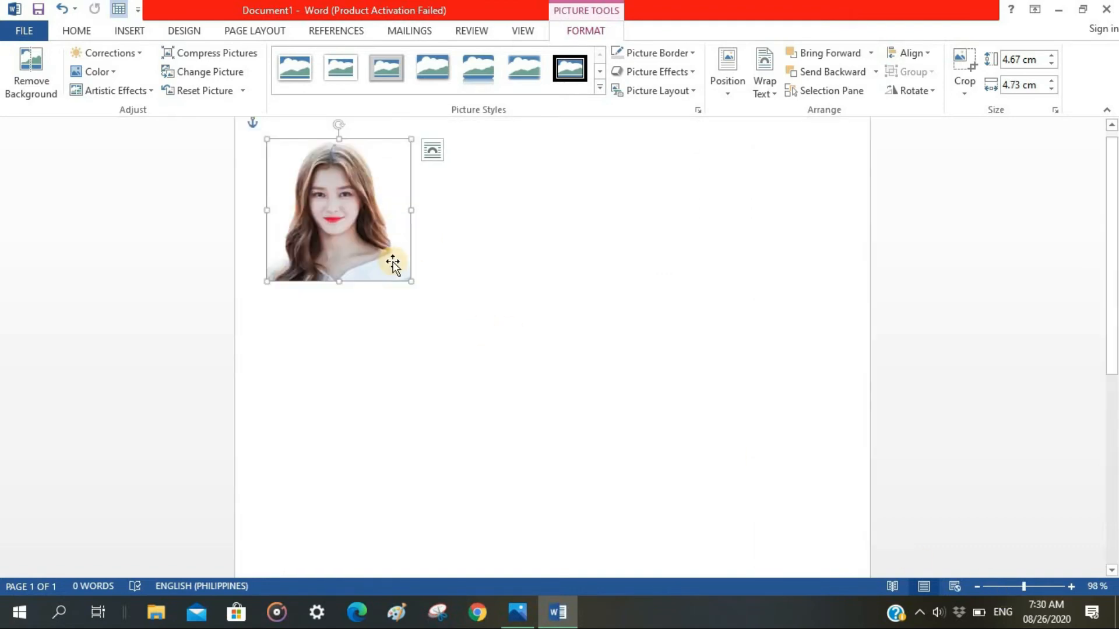
Crop the portrait's right edge to a picture width of about 4.57 cm.
{"action": "right_click", "coordinate": [374, 237]}
{"action": "left_click", "coordinate": [419, 206]}
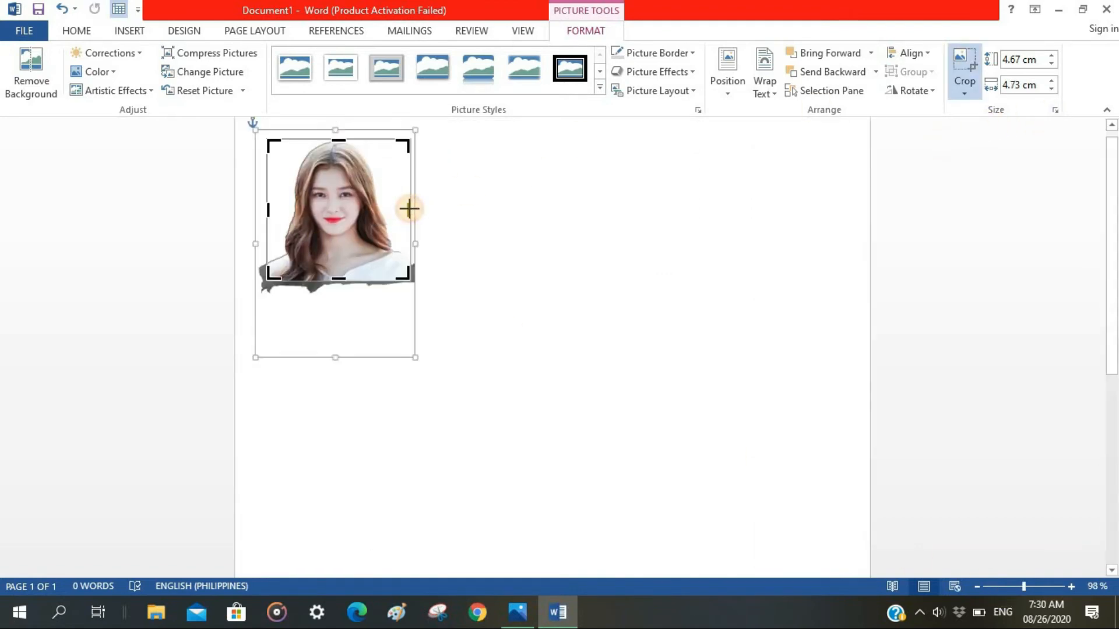
{"action": "left_click", "coordinate": [405, 209]}
{"action": "left_click", "coordinate": [532, 305]}
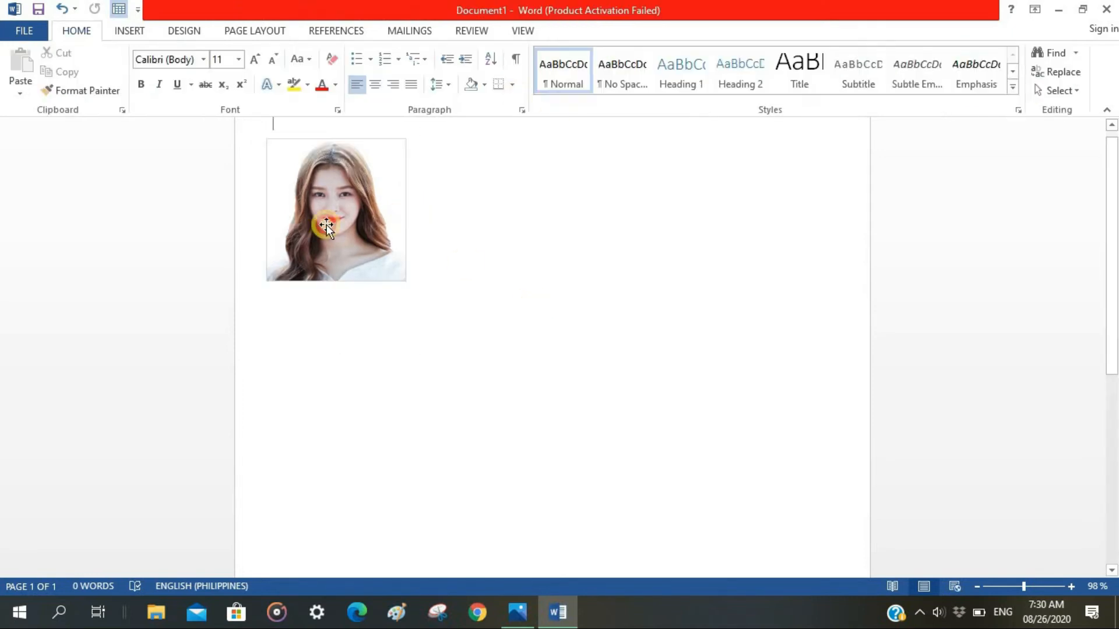
Narrow the portrait to about 4.48 cm wide from its right edge, and undo the stretch of its bottom edge.
{"action": "double_click", "coordinate": [314, 169]}
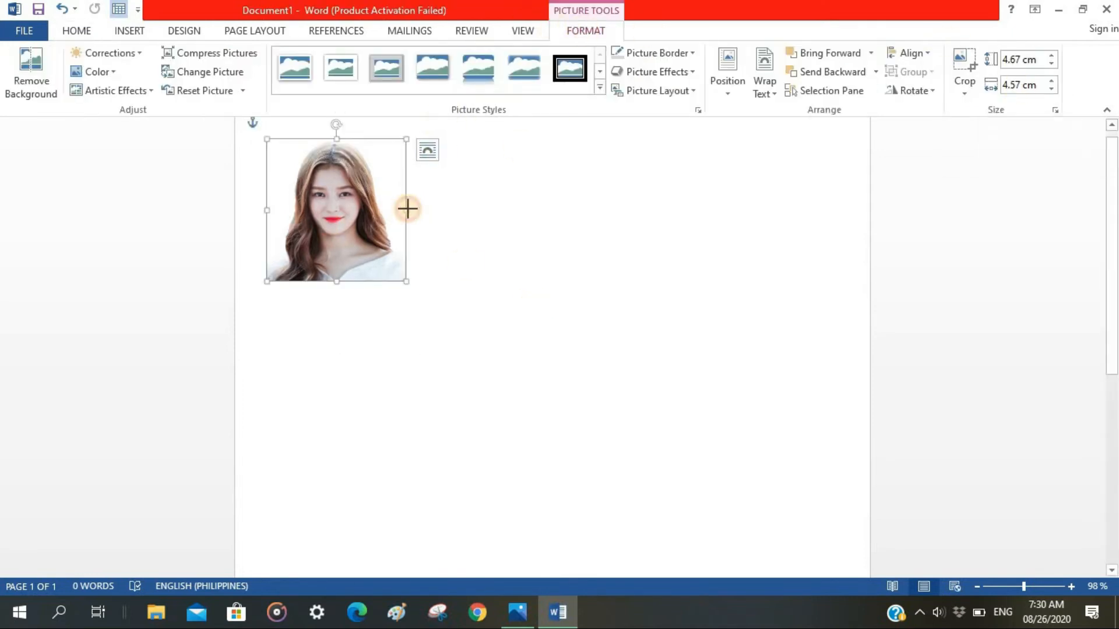
{"action": "left_click_drag", "start_coordinate": [406, 210], "coordinate": [403, 210]}
{"action": "left_click_drag", "start_coordinate": [335, 283], "coordinate": [335, 287]}
{"action": "key", "text": "ctrl+z"}
Try to crop a thin strip off the portrait's top edge, and undo the crop.
{"action": "right_click", "coordinate": [381, 234]}
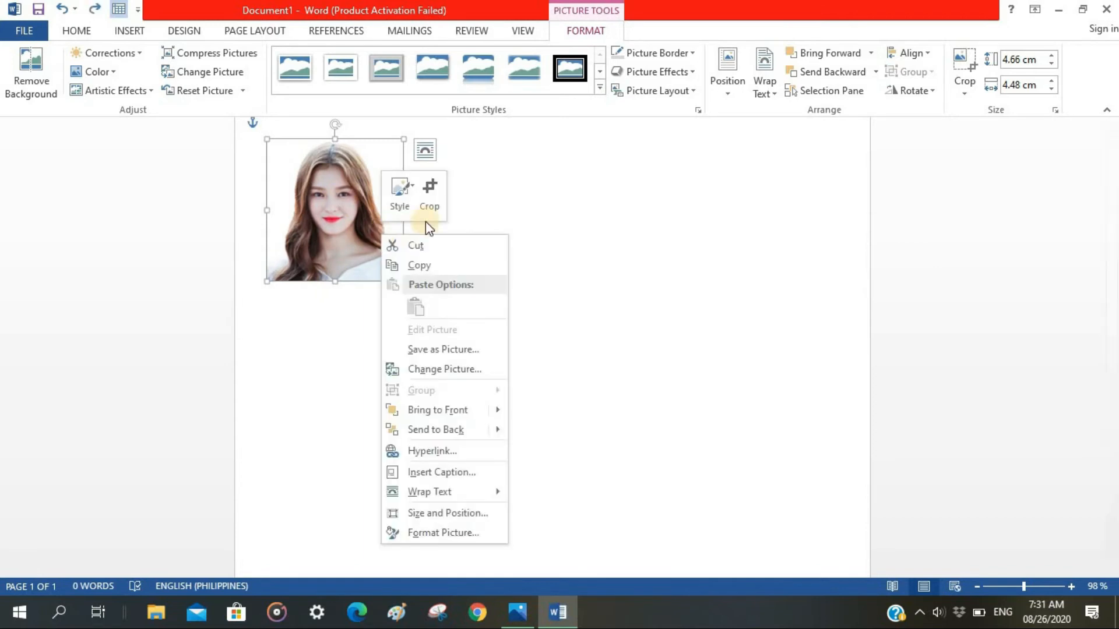
{"action": "left_click", "coordinate": [428, 199]}
{"action": "left_click_drag", "start_coordinate": [334, 141], "coordinate": [333, 152]}
{"action": "left_click", "coordinate": [492, 265]}
{"action": "key", "text": "ctrl+z"}
{"action": "left_click", "coordinate": [750, 229]}
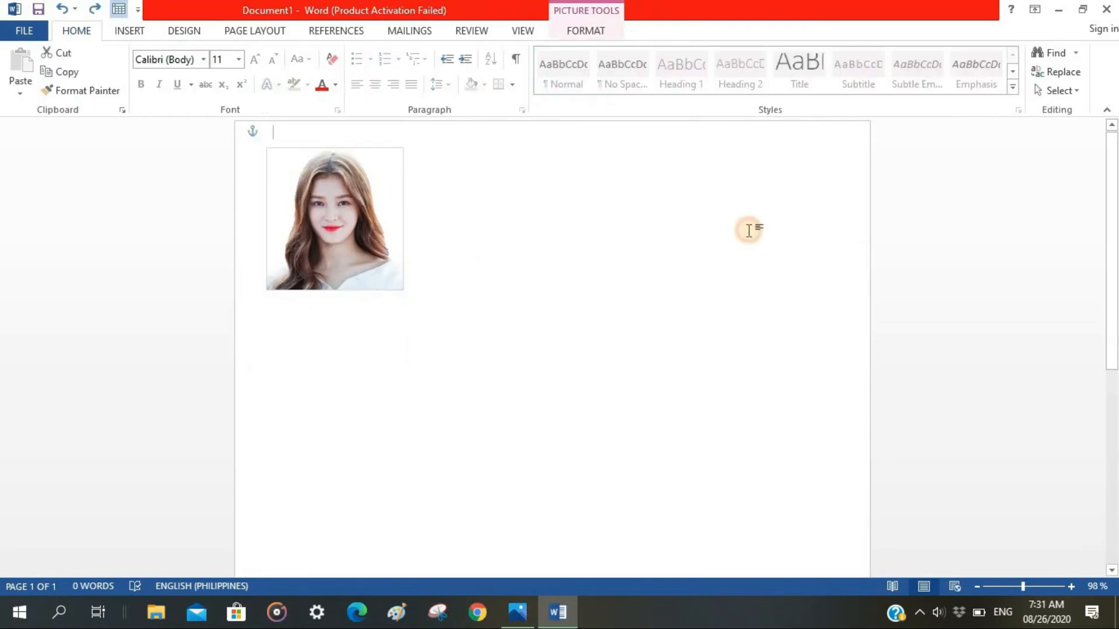
Set the portrait's absolute height to 4.67 cm and its width to 4.49 cm.
{"action": "left_click", "coordinate": [371, 175]}
{"action": "left_click", "coordinate": [585, 31]}
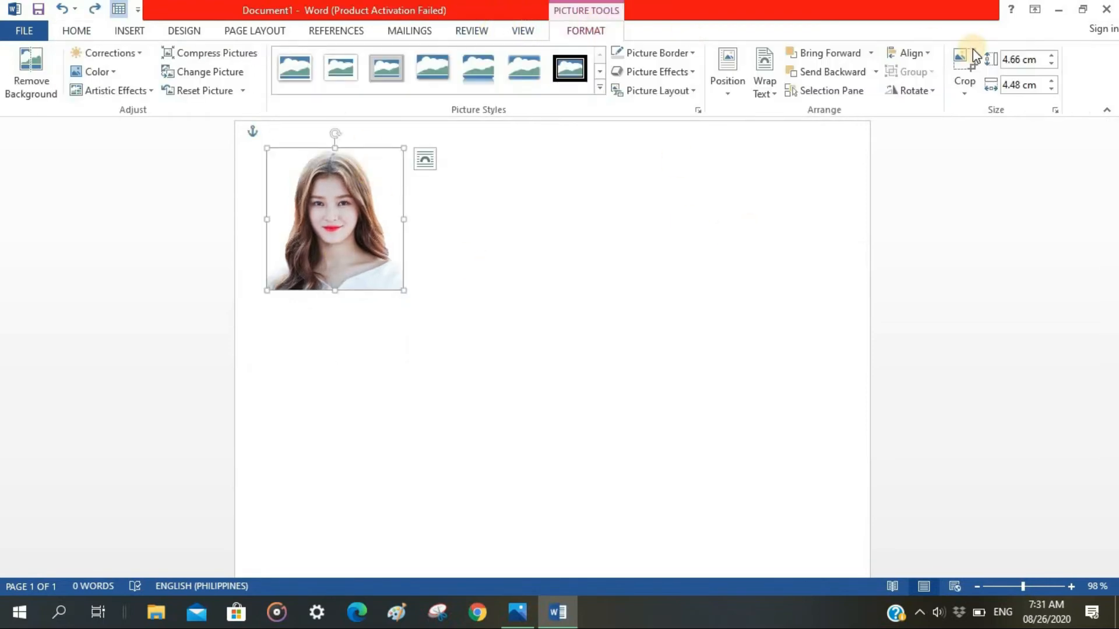
{"action": "left_click", "coordinate": [1054, 110]}
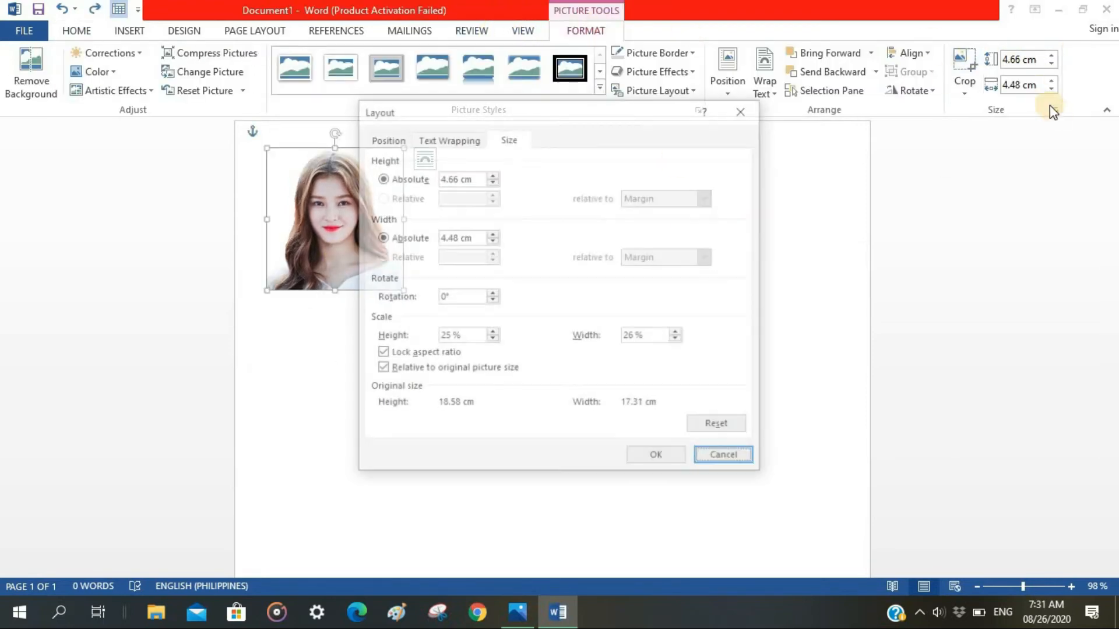
{"action": "left_click", "coordinate": [458, 179]}
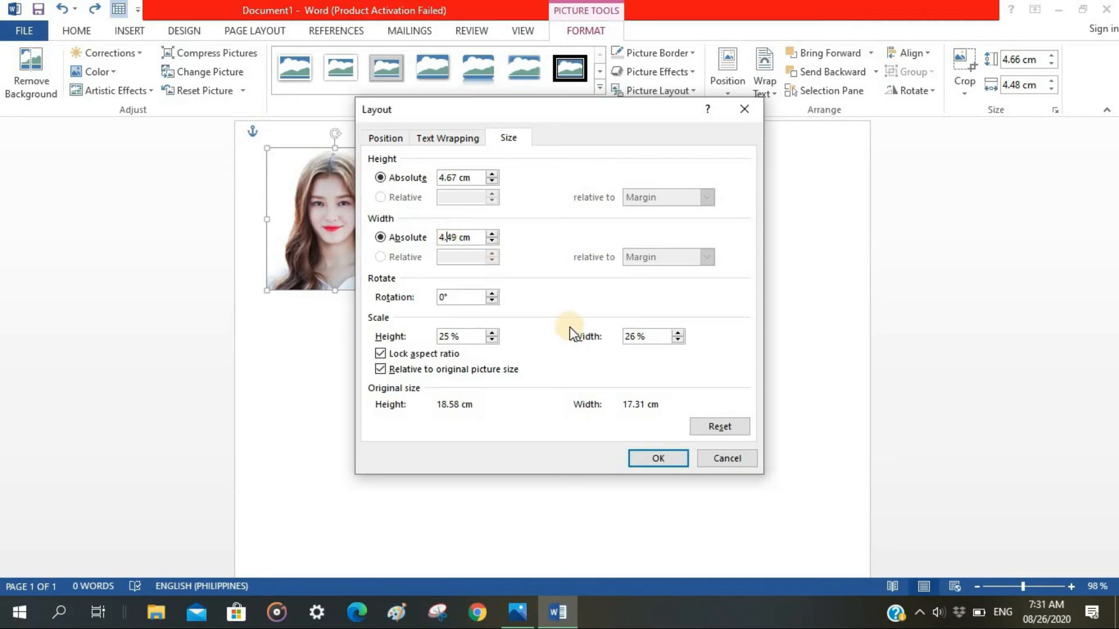
{"action": "left_click", "coordinate": [658, 455]}
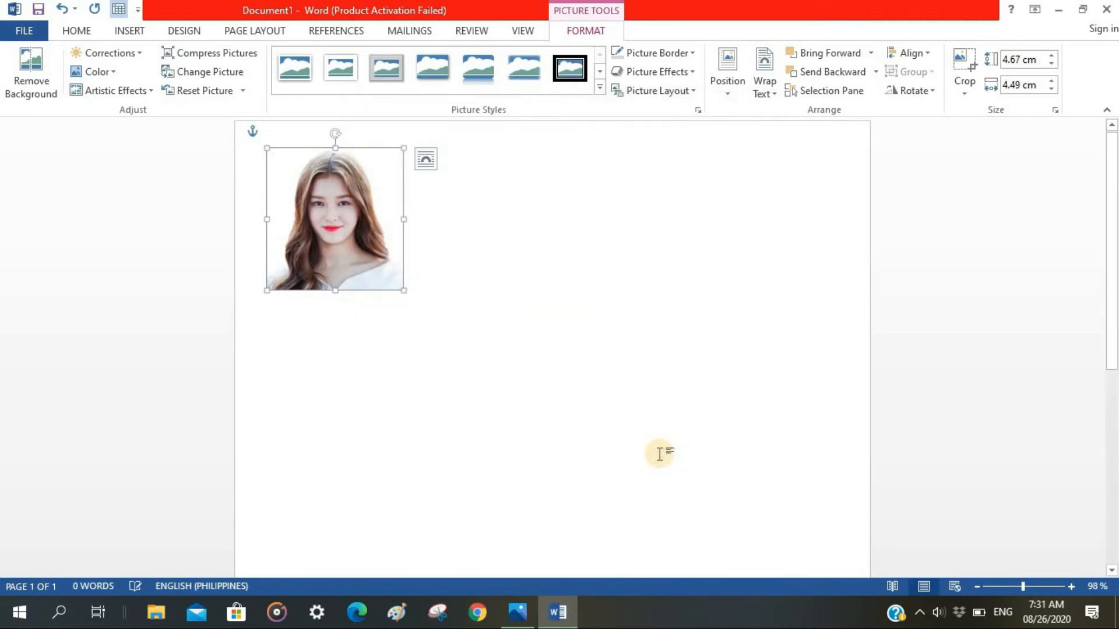
Copy the finished portrait and place three duplicates beside it in a row at the top of the page.
{"action": "left_click", "coordinate": [394, 388]}
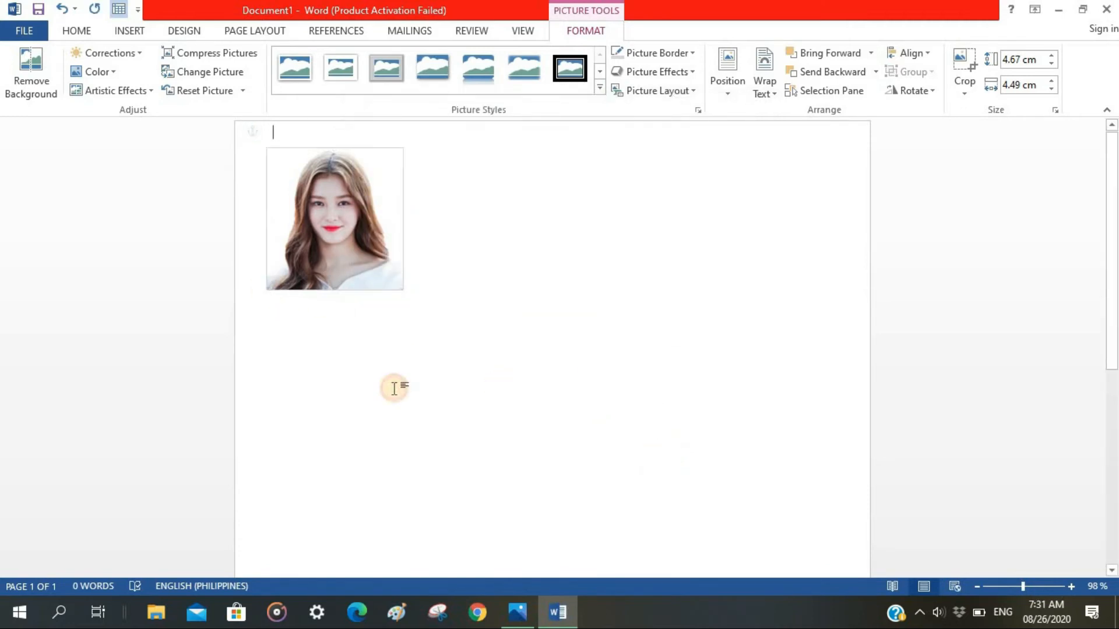
{"action": "left_click", "coordinate": [344, 256]}
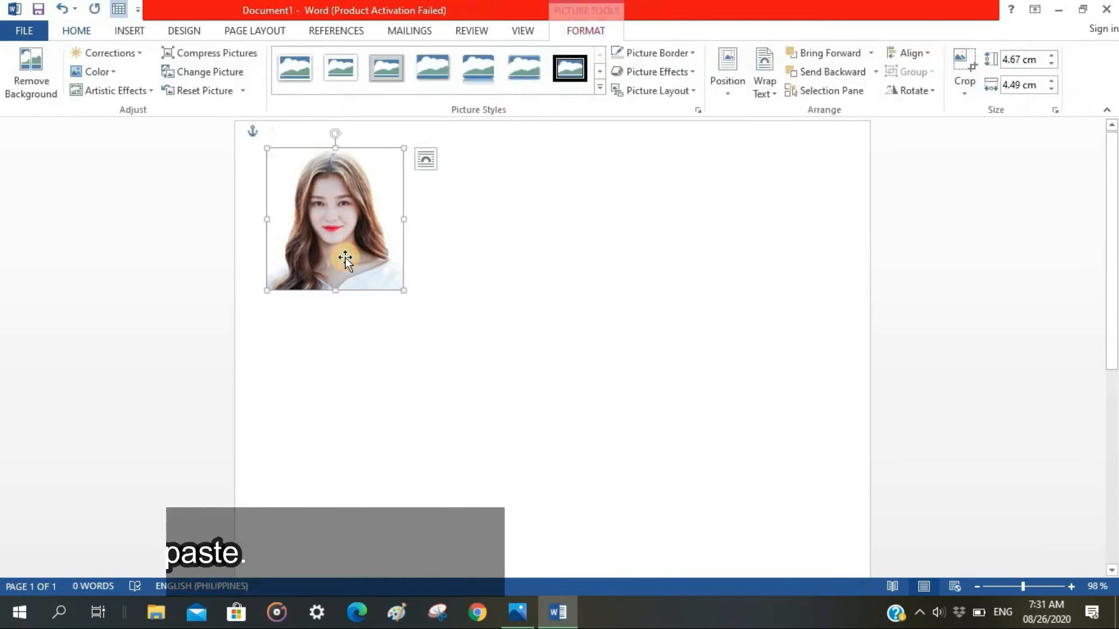
{"action": "right_click", "coordinate": [345, 257]}
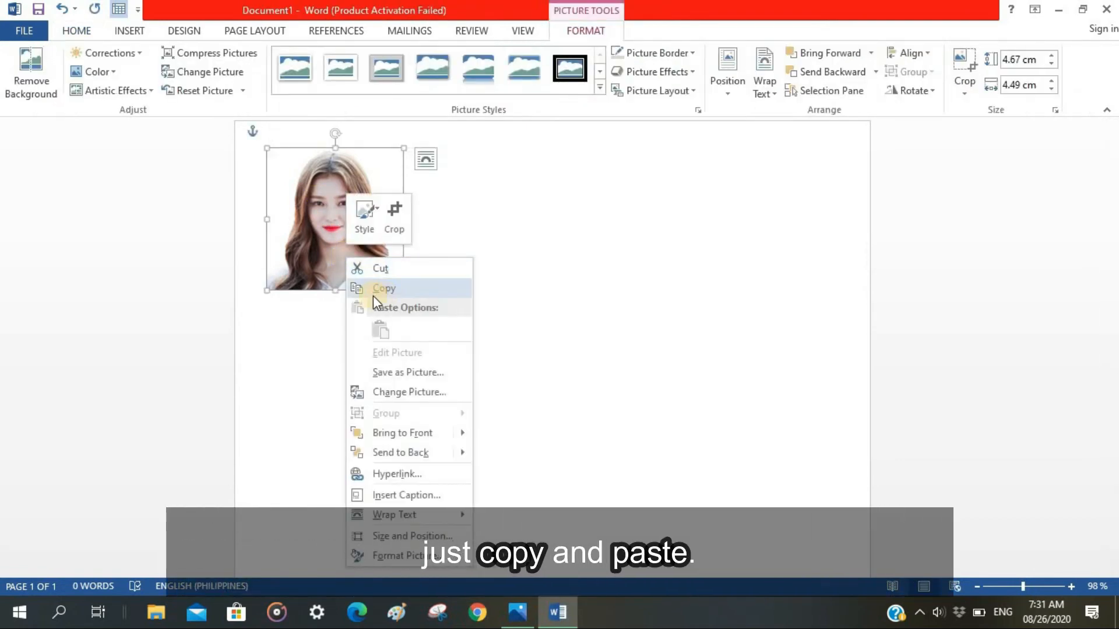
{"action": "left_click", "coordinate": [391, 288]}
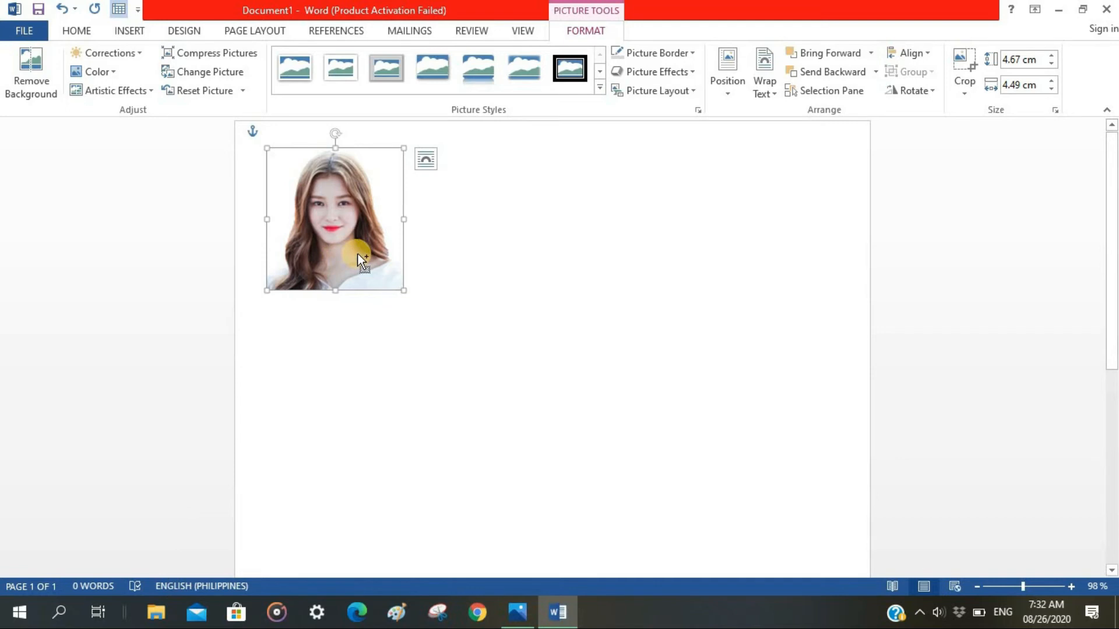
{"action": "key", "text": "ctrl+v"}
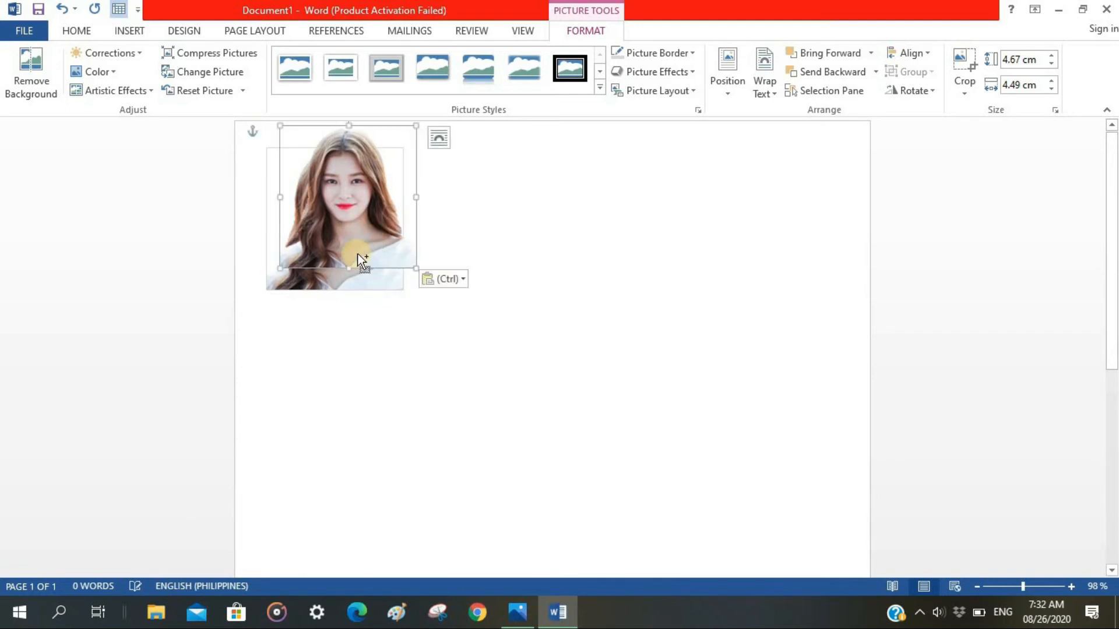
{"action": "left_click_drag", "start_coordinate": [357, 254], "coordinate": [804, 248]}
{"action": "left_click_drag", "start_coordinate": [345, 193], "coordinate": [476, 221]}
Nudge the four top-row portraits sideways to space them evenly within the page width.
{"action": "left_click_drag", "start_coordinate": [324, 208], "coordinate": [315, 208]}
{"action": "left_click_drag", "start_coordinate": [453, 230], "coordinate": [437, 230]}
{"action": "left_click_drag", "start_coordinate": [615, 231], "coordinate": [605, 232]}
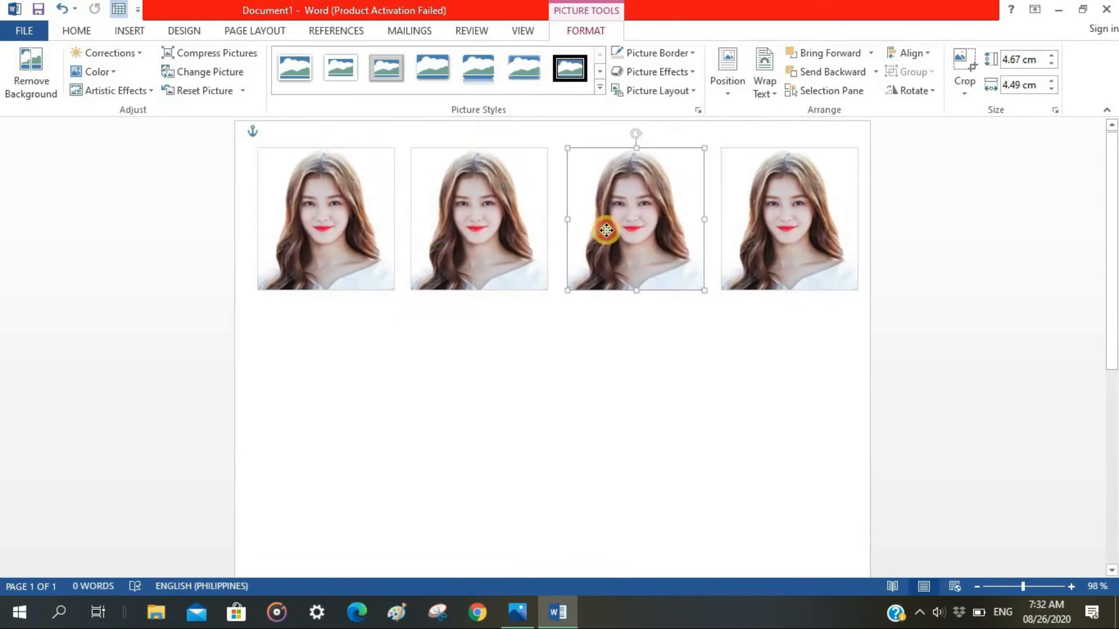
{"action": "left_click_drag", "start_coordinate": [792, 225], "coordinate": [785, 225]}
{"action": "left_click", "coordinate": [627, 220]}
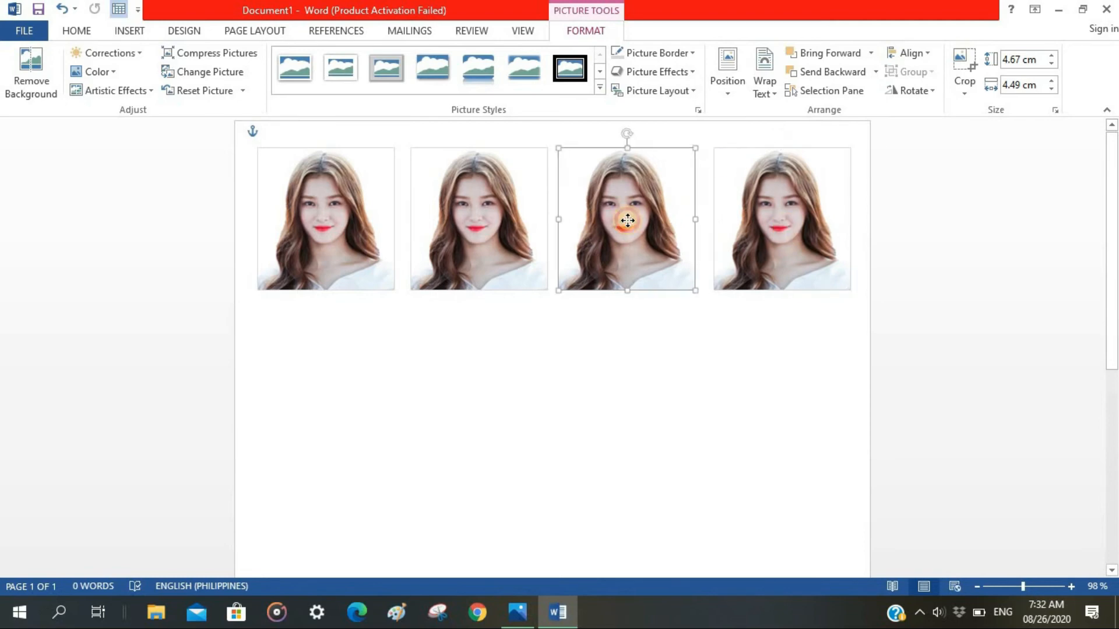
Paste four more copies of the portrait and line them up as a second row directly beneath the first.
{"action": "left_click", "coordinate": [293, 246]}
{"action": "key", "text": "ctrl+c"}
{"action": "key", "text": "ctrl+v"}
{"action": "key", "text": "ctrl+v"}
{"action": "key", "text": "ctrl+v"}
{"action": "key", "text": "ctrl+v"}
{"action": "left_click_drag", "start_coordinate": [403, 156], "coordinate": [352, 385]}
{"action": "left_click_drag", "start_coordinate": [386, 168], "coordinate": [492, 375]}
{"action": "left_click_drag", "start_coordinate": [379, 192], "coordinate": [810, 371]}
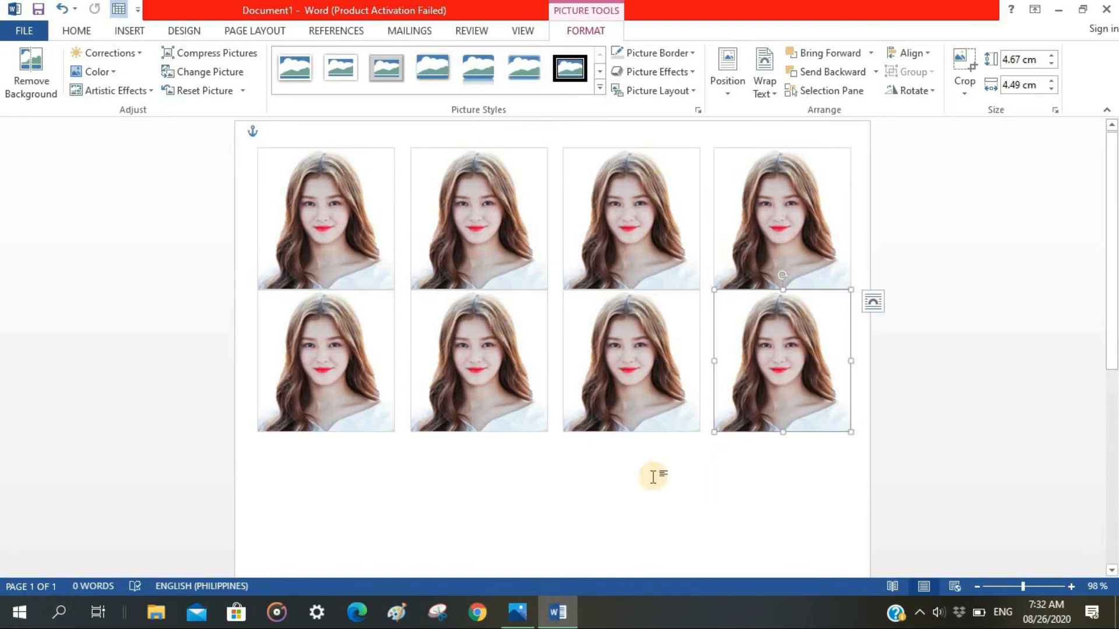
Duplicate the second row's first portrait and move the copy partly below that row.
{"action": "left_click", "coordinate": [359, 386]}
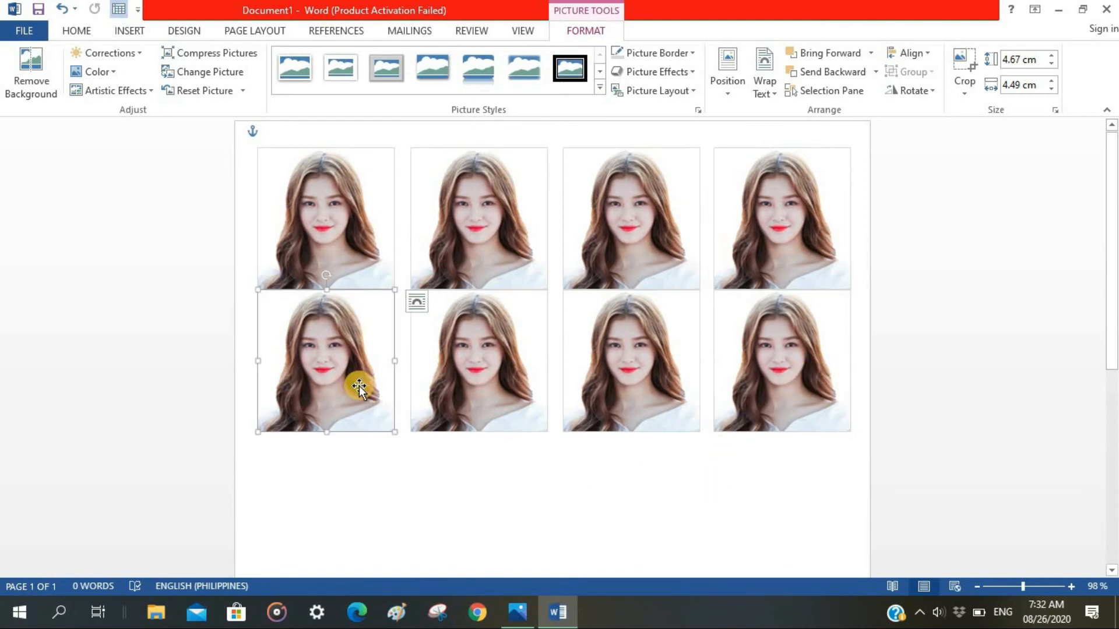
{"action": "key", "text": "ctrl+v"}
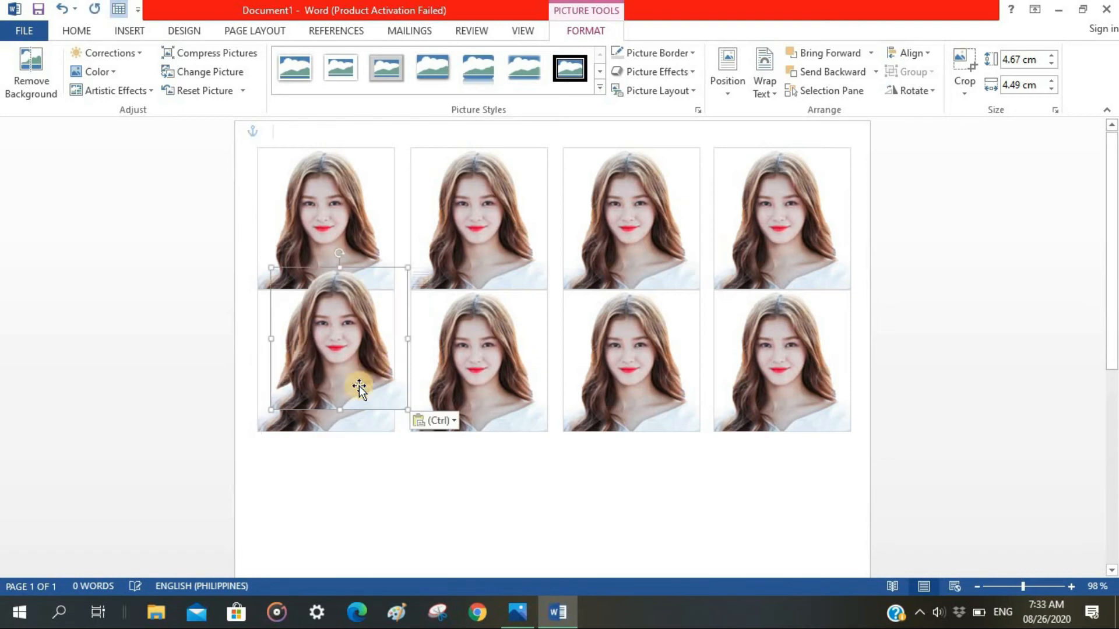
{"action": "left_click_drag", "start_coordinate": [373, 328], "coordinate": [388, 441]}
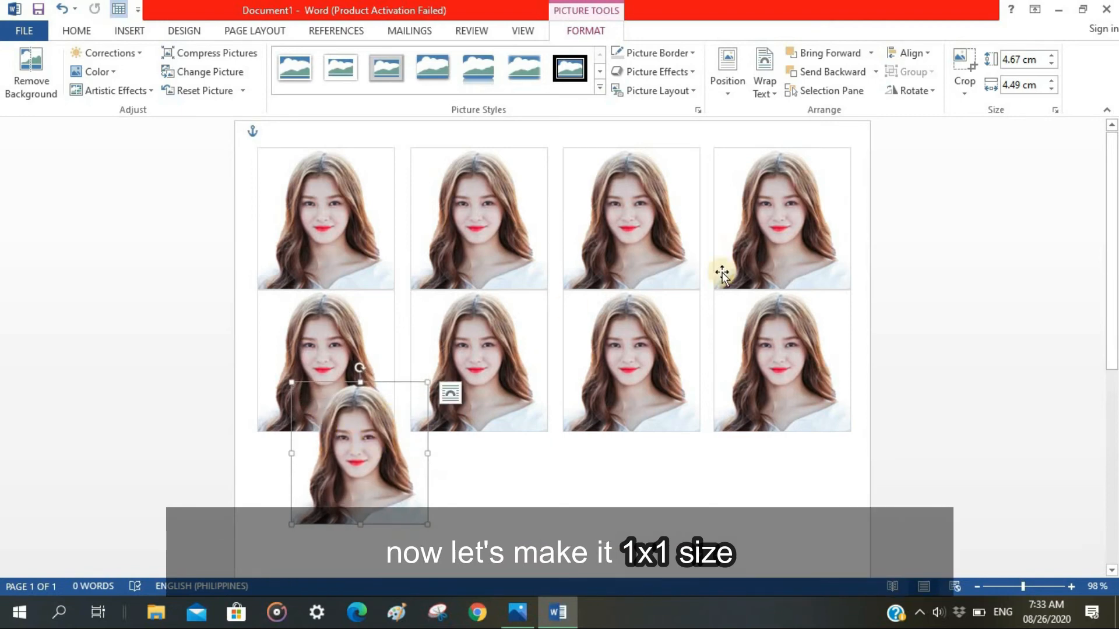
Resize the extra portrait for a 1x1 picture, with an absolute height of 2.3 cm and width of 2.21 cm.
{"action": "left_click", "coordinate": [1055, 111]}
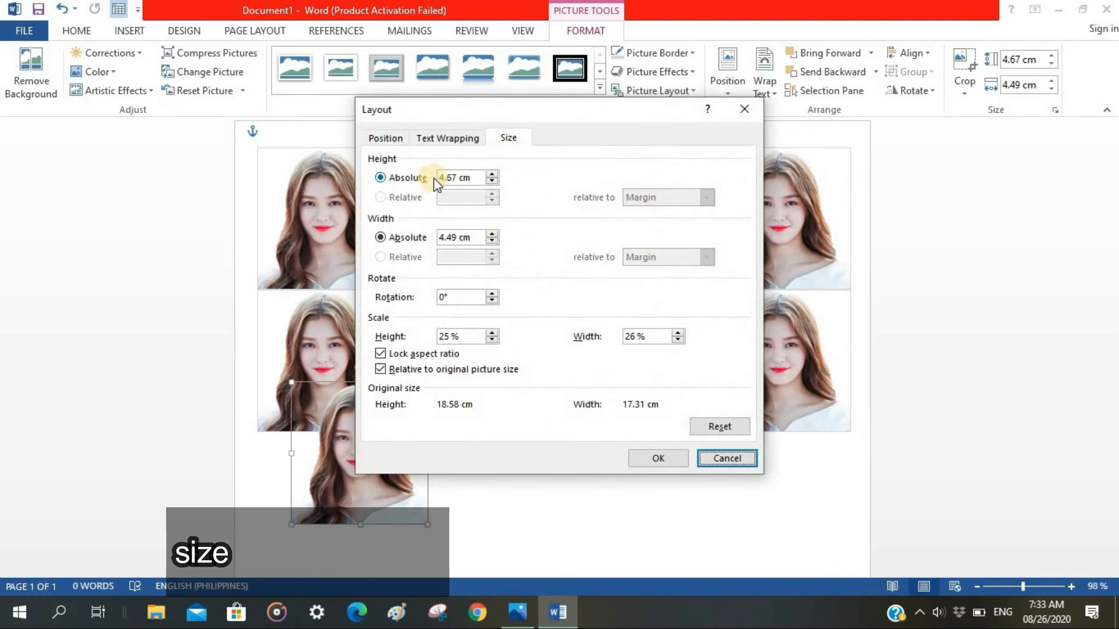
{"action": "left_click", "coordinate": [446, 176]}
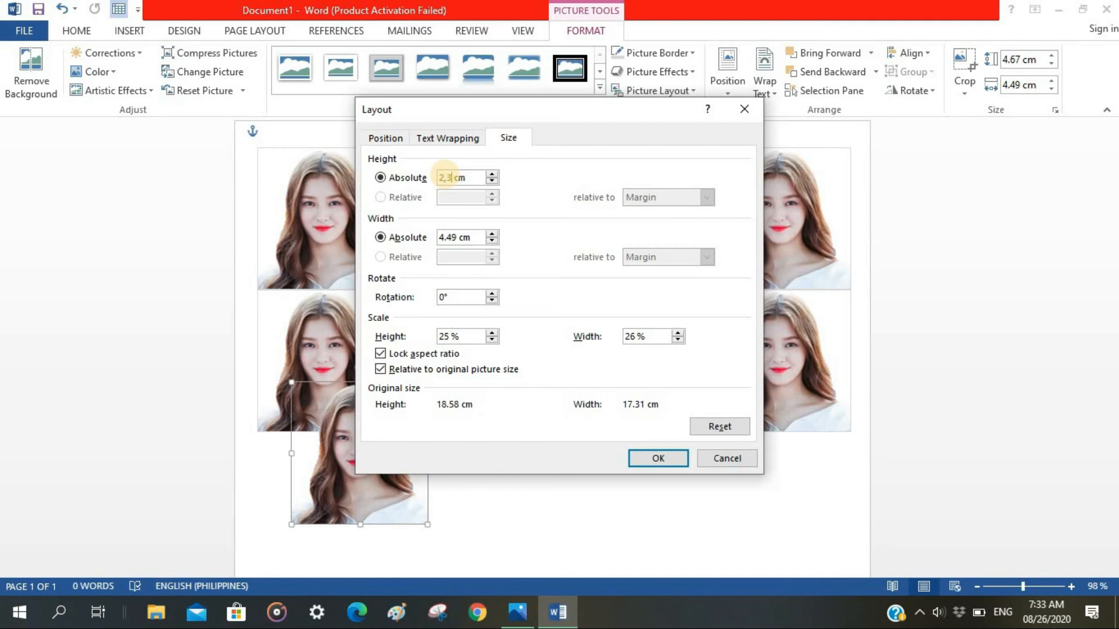
{"action": "left_click", "coordinate": [455, 243]}
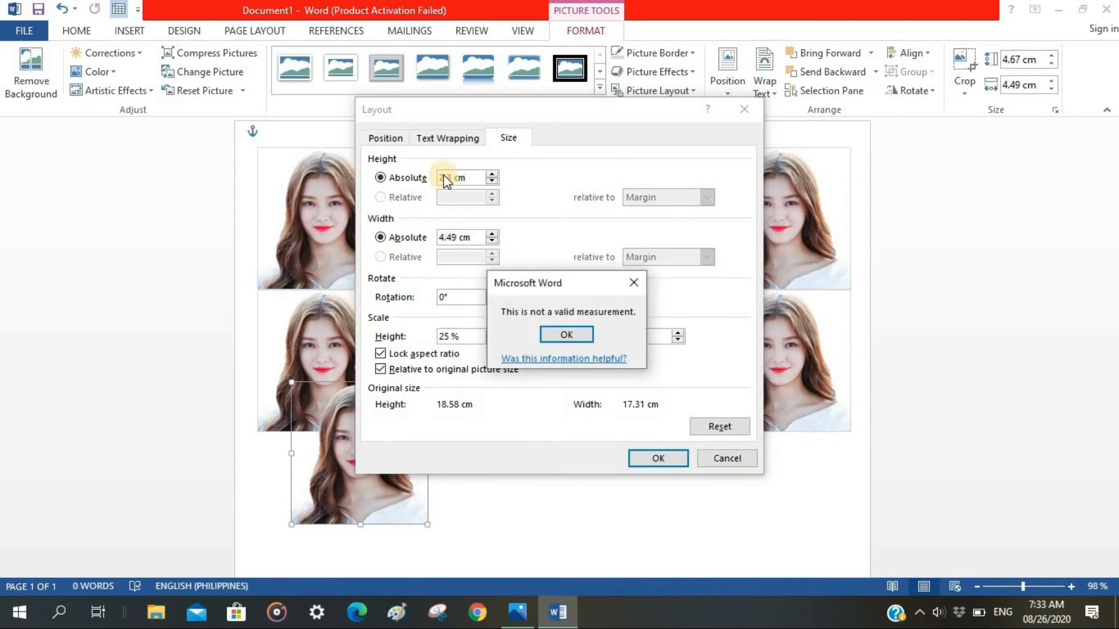
{"action": "left_click", "coordinate": [572, 330]}
{"action": "left_click", "coordinate": [631, 285]}
{"action": "left_click", "coordinate": [468, 198]}
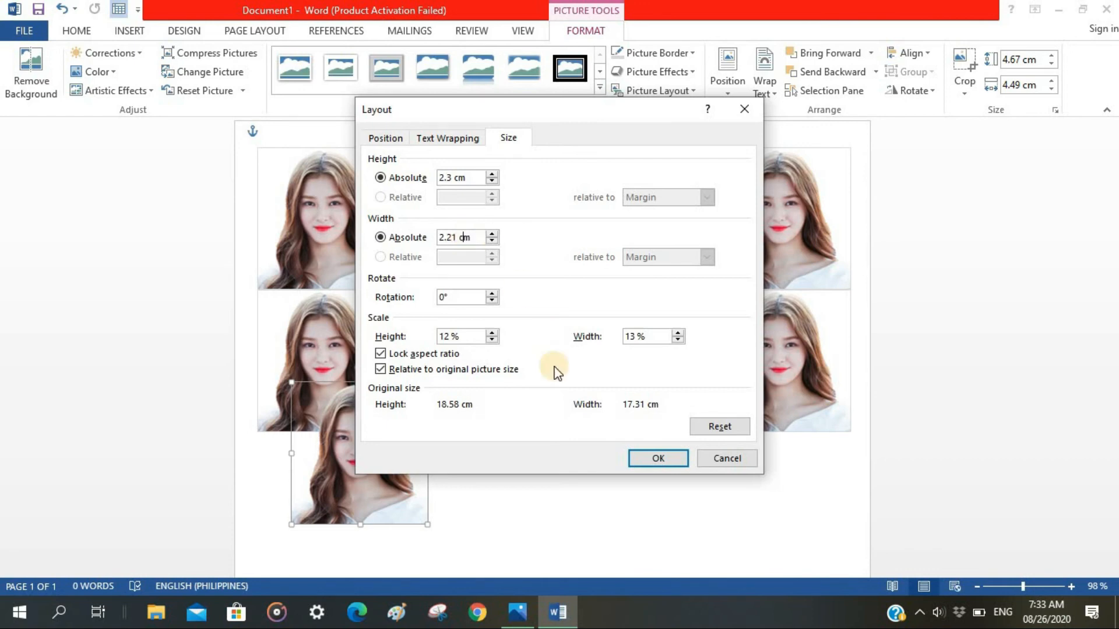
{"action": "left_click", "coordinate": [645, 458]}
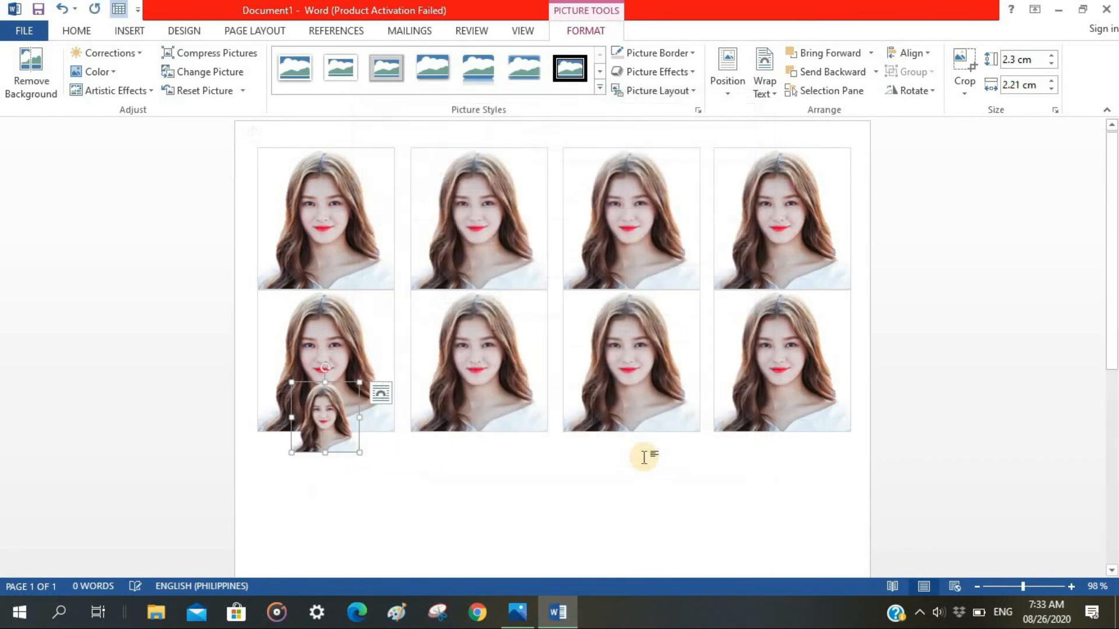
Align the small portrait with the upper-left corner of the second row's first portrait and paste three copies of it.
{"action": "left_click_drag", "start_coordinate": [339, 433], "coordinate": [307, 345]}
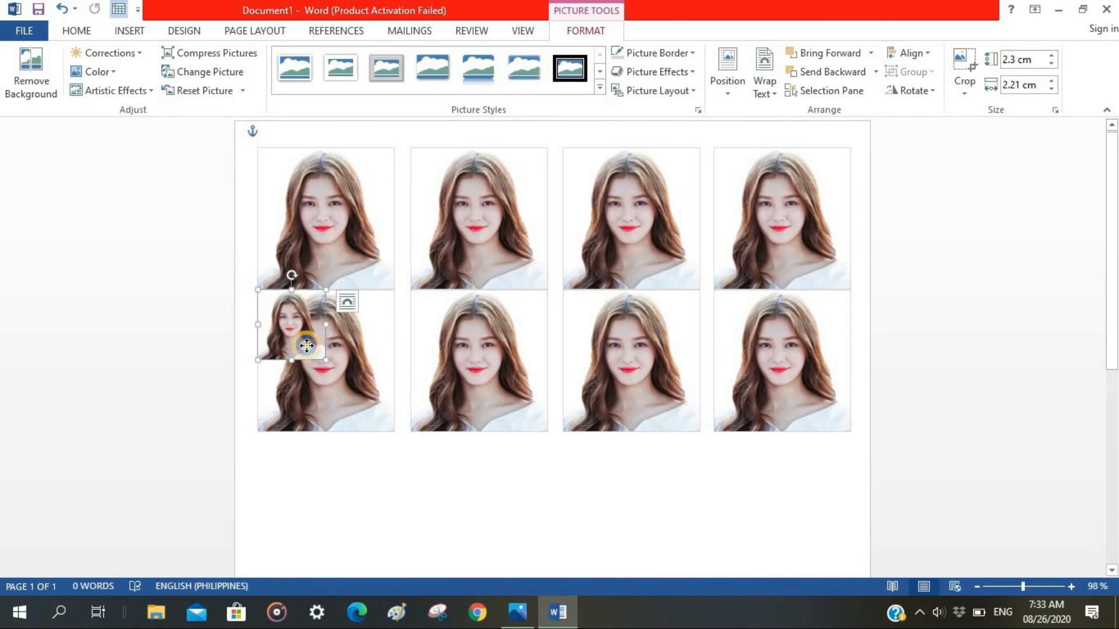
{"action": "right_click", "coordinate": [307, 345]}
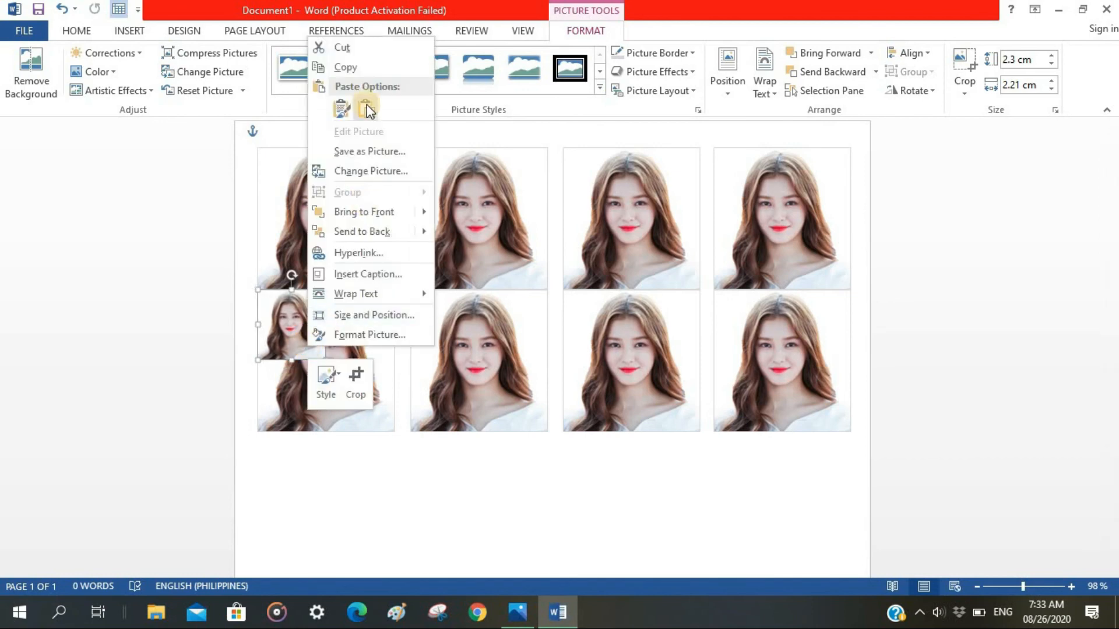
{"action": "left_click", "coordinate": [348, 68]}
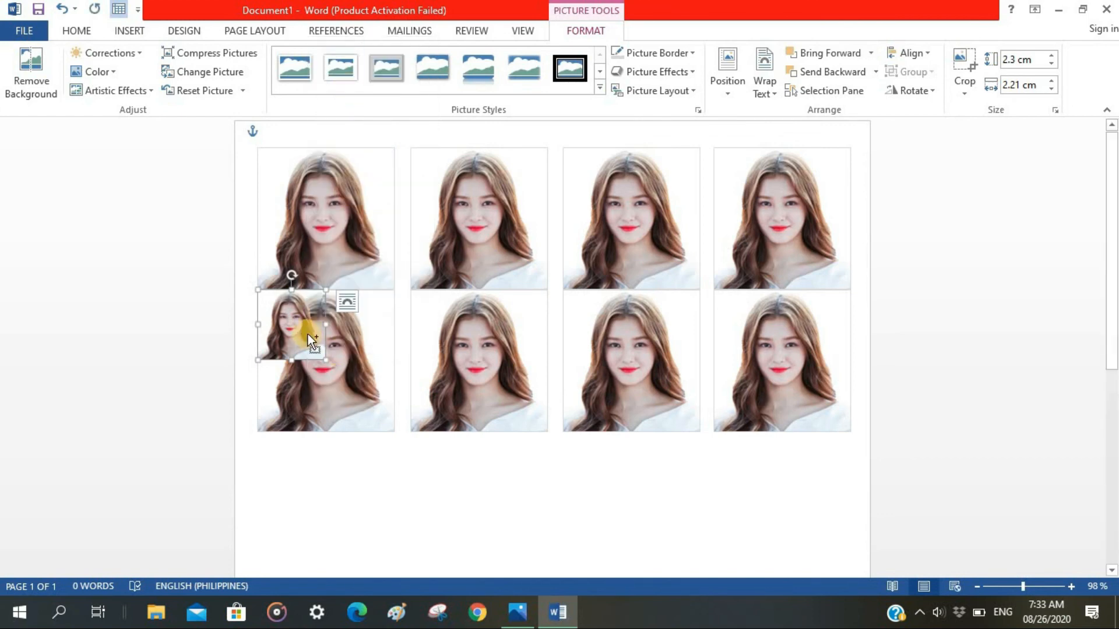
{"action": "key", "text": "ctrl+v"}
{"action": "key", "text": "ctrl+v"}
{"action": "key", "text": "ctrl+v"}
Arrange the four small portraits in a two-by-two block over the second row's first large portrait.
{"action": "left_click_drag", "start_coordinate": [344, 268], "coordinate": [362, 397]}
{"action": "left_click_drag", "start_coordinate": [306, 387], "coordinate": [308, 391]}
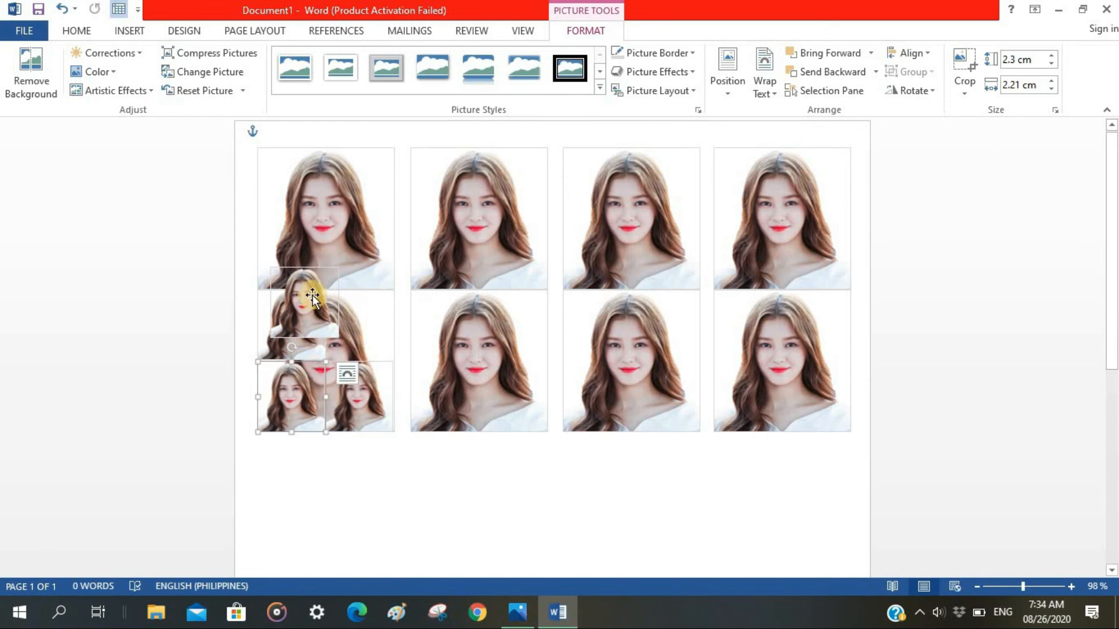
{"action": "left_click_drag", "start_coordinate": [313, 296], "coordinate": [369, 317]}
{"action": "left_click_drag", "start_coordinate": [294, 325], "coordinate": [296, 324]}
{"action": "left_click", "coordinate": [373, 335]}
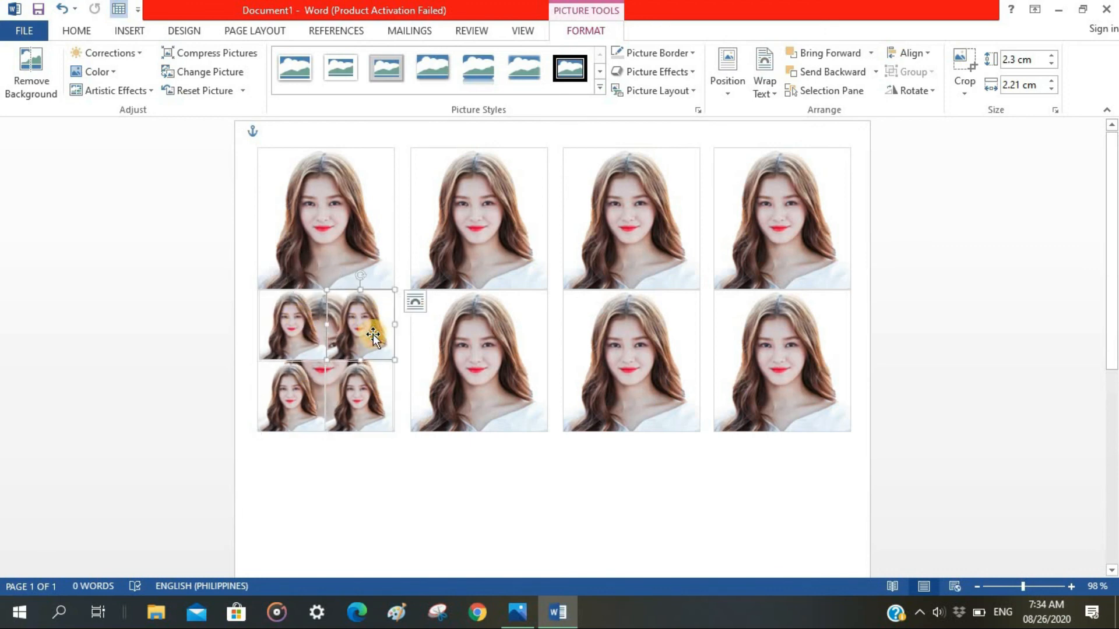
Apply a black picture border to the upper-right small portrait of the two-by-two block.
{"action": "left_click", "coordinate": [659, 53]}
{"action": "left_click", "coordinate": [632, 90]}
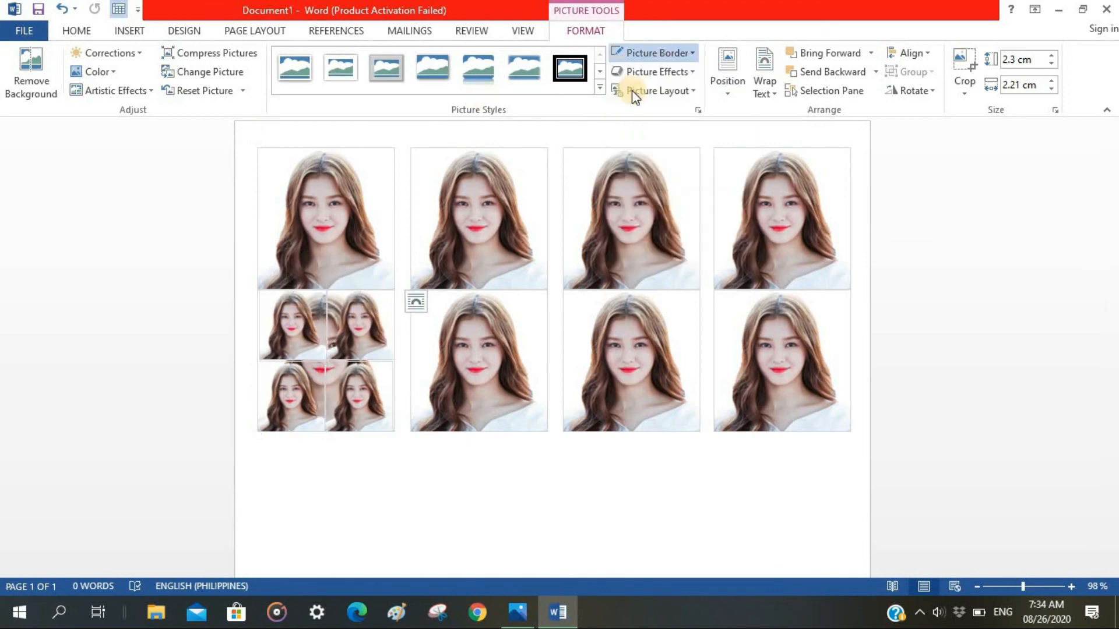
{"action": "left_click", "coordinate": [286, 496]}
{"action": "left_click", "coordinate": [291, 323]}
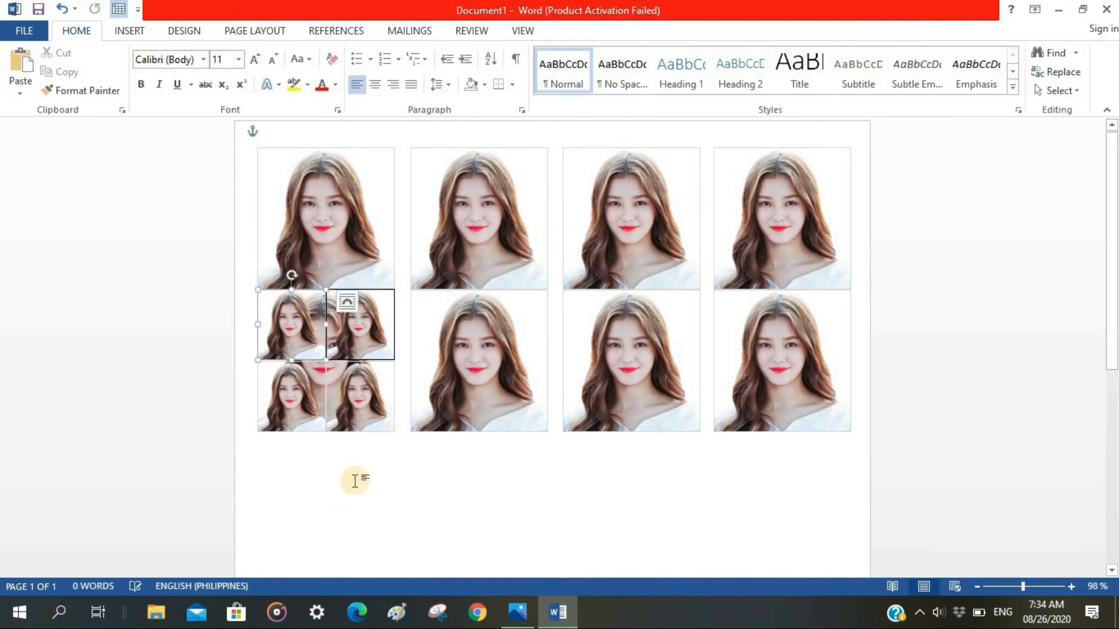
Move three of the small portraits below the second row to start a third row, with the bordered one first.
{"action": "left_click_drag", "start_coordinate": [357, 320], "coordinate": [295, 471]}
{"action": "left_click_drag", "start_coordinate": [359, 389], "coordinate": [362, 464]}
{"action": "left_click_drag", "start_coordinate": [300, 402], "coordinate": [452, 476]}
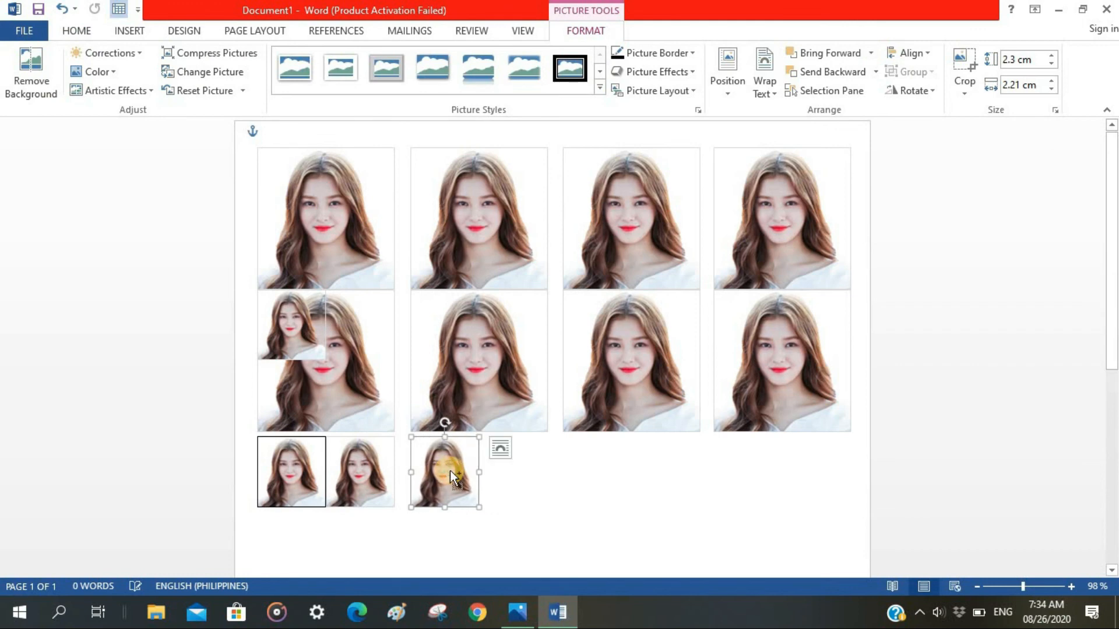
Copy the small portrait and place the duplicates in pairs under each column to complete the third row.
{"action": "key", "text": "ctrl+c"}
{"action": "key", "text": "ctrl+v"}
{"action": "key", "text": "ctrl+v"}
{"action": "key", "text": "ctrl+v"}
{"action": "key", "text": "ctrl+v"}
{"action": "left_click_drag", "start_coordinate": [519, 371], "coordinate": [691, 466]}
{"action": "left_click_drag", "start_coordinate": [465, 393], "coordinate": [581, 462]}
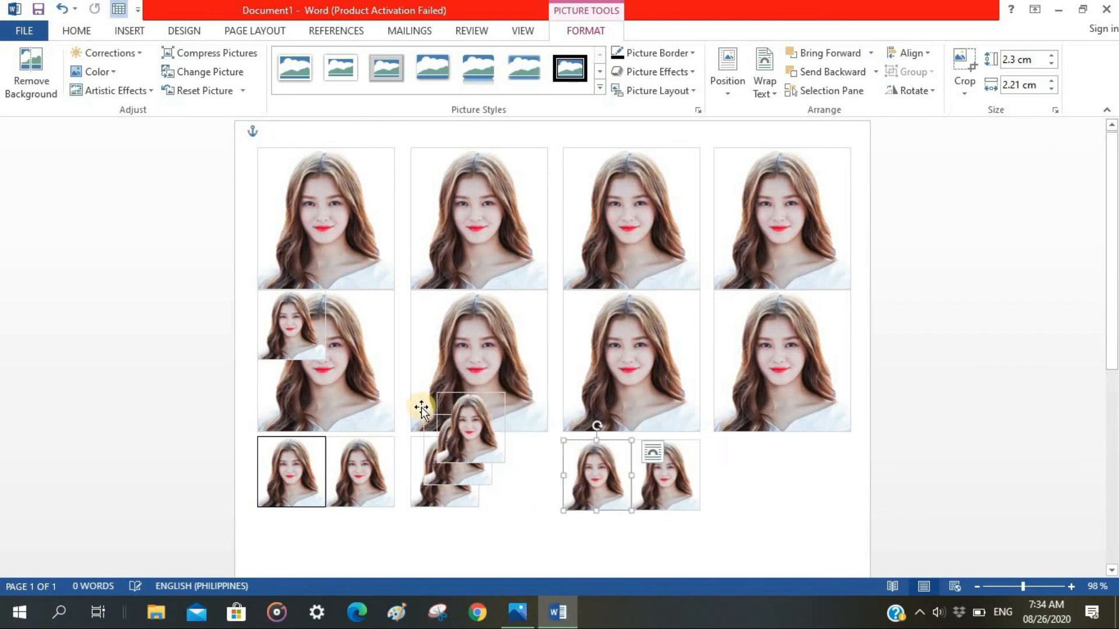
{"action": "left_click_drag", "start_coordinate": [469, 427], "coordinate": [815, 473]}
{"action": "left_click_drag", "start_coordinate": [445, 449], "coordinate": [736, 474]}
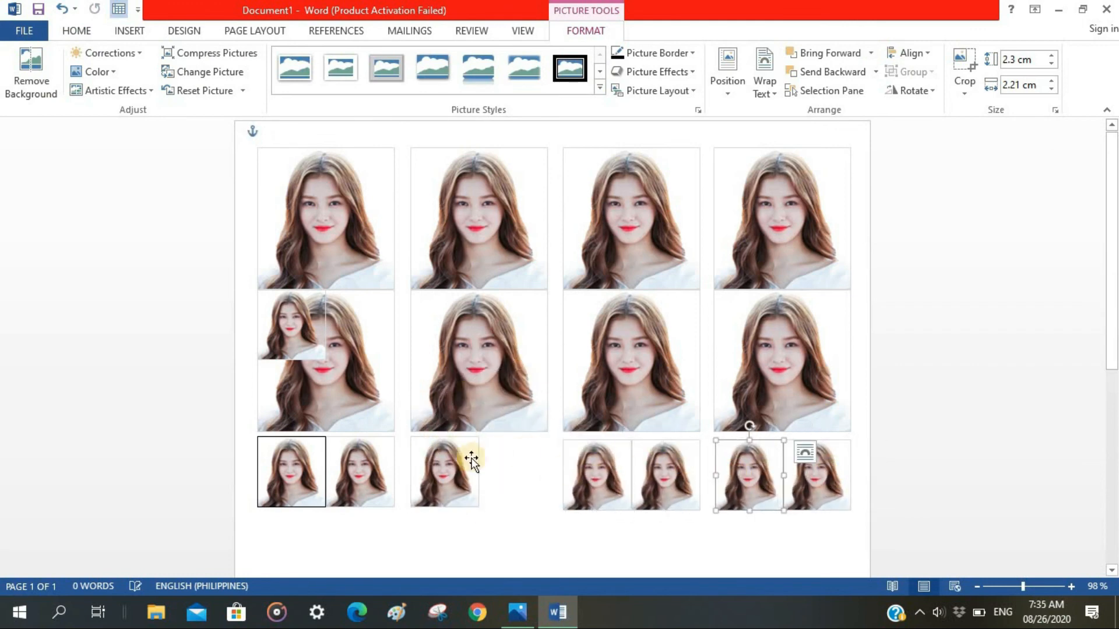
{"action": "left_click_drag", "start_coordinate": [472, 461], "coordinate": [514, 471]}
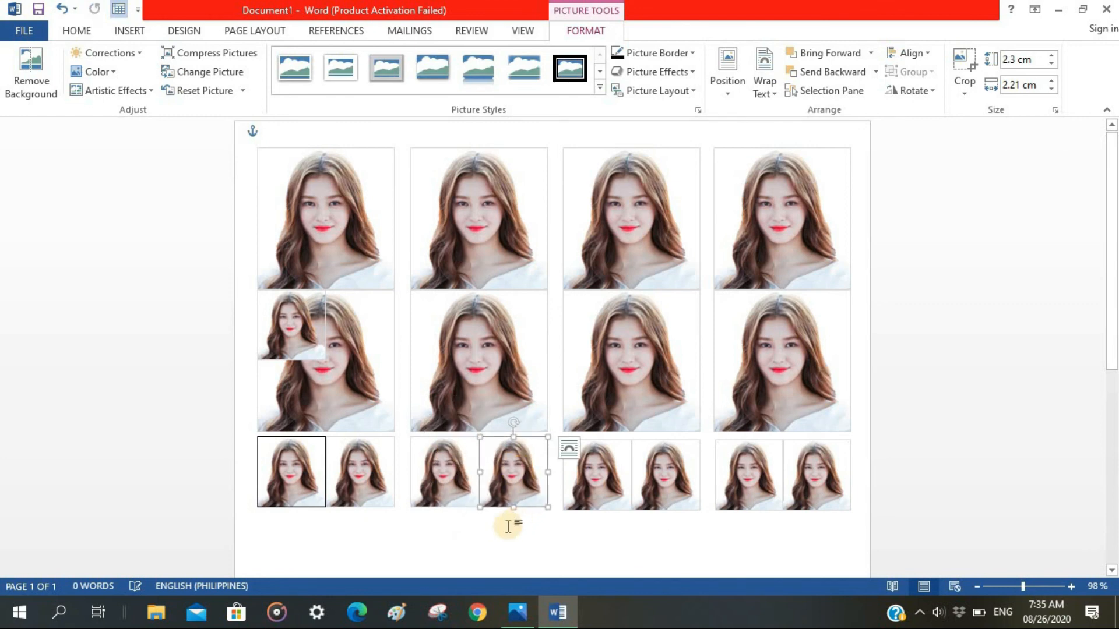
Move the leftover small portrait beneath the bordered one and place a copy beside it to start the fourth row.
{"action": "left_click", "coordinate": [509, 526]}
{"action": "left_click", "coordinate": [287, 319]}
{"action": "left_click_drag", "start_coordinate": [287, 319], "coordinate": [288, 540]}
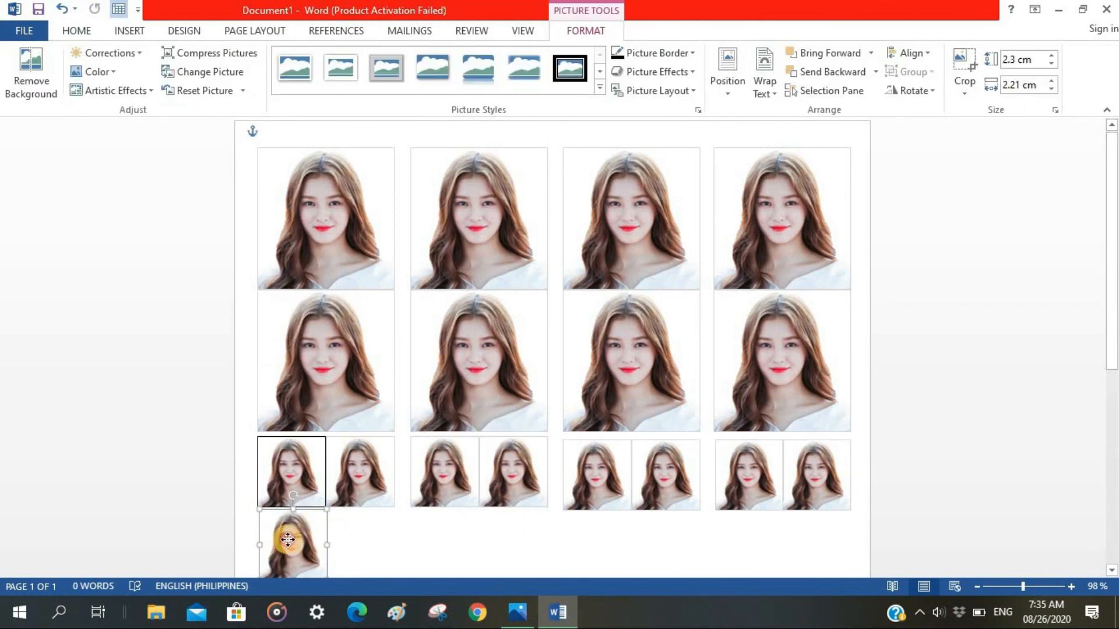
{"action": "key", "text": "Left"}
{"action": "key", "text": "Up"}
{"action": "key", "text": "ctrl+v"}
{"action": "left_click_drag", "start_coordinate": [321, 497], "coordinate": [363, 540]}
Add two more small portraits to the fourth row beneath the second pair of the row above.
{"action": "key", "text": "ctrl+v"}
{"action": "left_click", "coordinate": [460, 537]}
{"action": "key", "text": "ctrl+c"}
{"action": "key", "text": "ctrl+v"}
{"action": "left_click_drag", "start_coordinate": [460, 537], "coordinate": [522, 274]}
{"action": "key", "text": "Up"}
Paste the remaining small portraits and line them up under the third and fourth pairs to complete the fourth row.
{"action": "key", "text": "ctrl+v"}
{"action": "key", "text": "ctrl+v"}
{"action": "left_click_drag", "start_coordinate": [560, 202], "coordinate": [685, 249]}
{"action": "left_click_drag", "start_coordinate": [544, 239], "coordinate": [616, 265]}
{"action": "left_click_drag", "start_coordinate": [692, 269], "coordinate": [757, 273]}
{"action": "left_click", "coordinate": [810, 274]}
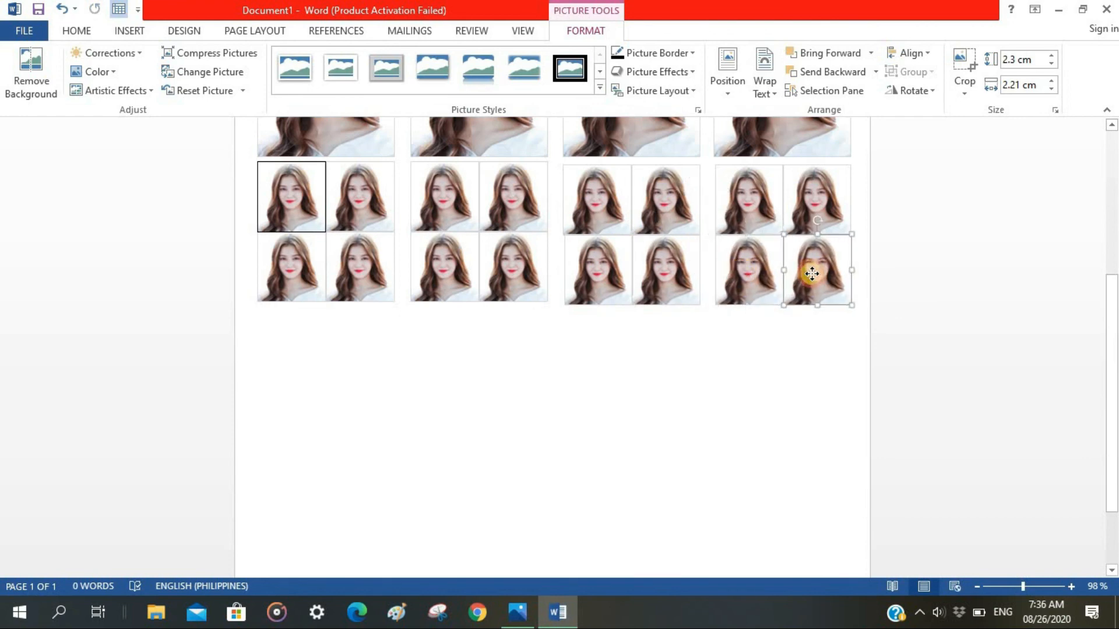
Check the alignment of the small portraits in the third and fourth rows against the rest of the page.
{"action": "left_click", "coordinate": [750, 267]}
{"action": "left_click", "coordinate": [727, 354]}
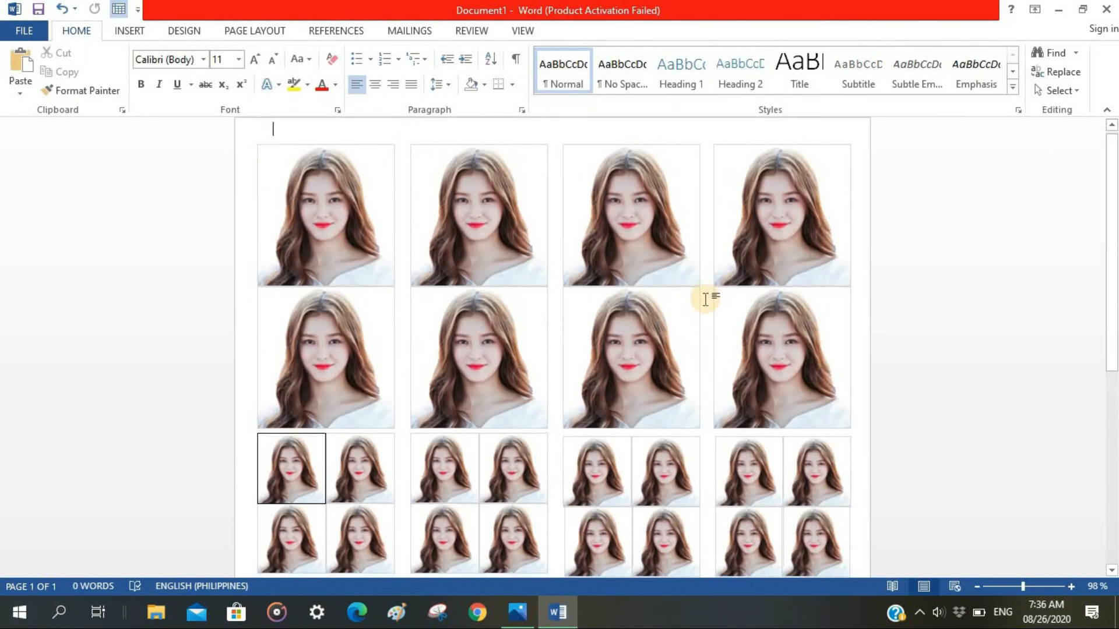
{"action": "scroll", "coordinate": [707, 299], "scroll_direction": "down", "scroll_amount": 3}
{"action": "left_click_drag", "start_coordinate": [816, 425], "coordinate": [822, 425]}
{"action": "left_click", "coordinate": [755, 419]}
{"action": "left_click", "coordinate": [754, 504]}
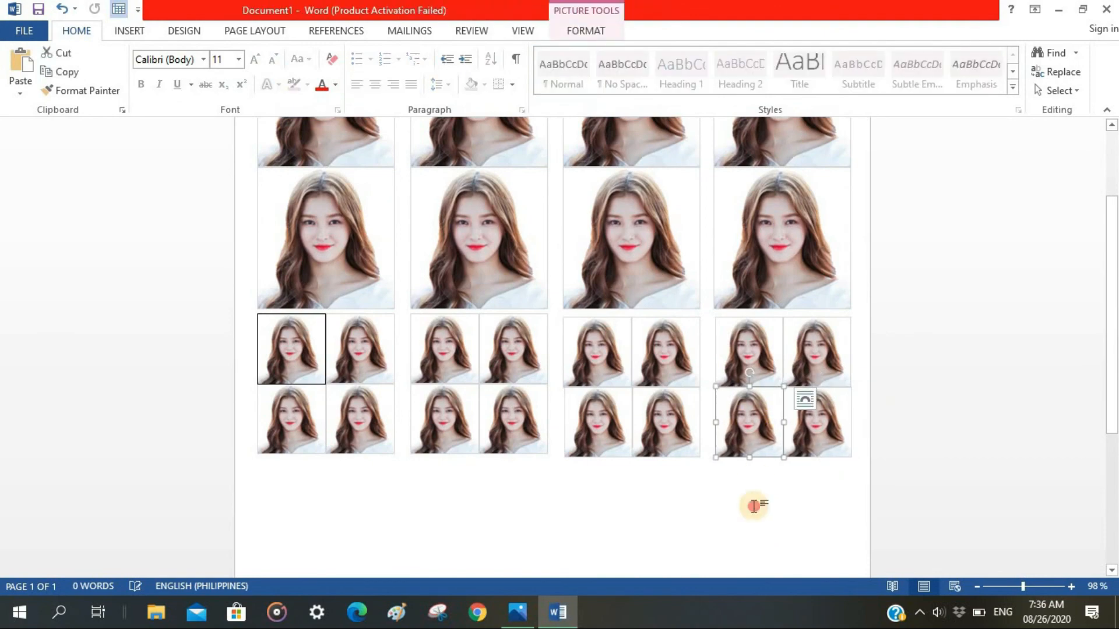
{"action": "scroll", "coordinate": [750, 505], "scroll_direction": "down", "scroll_amount": 1}
{"action": "left_click", "coordinate": [584, 398]}
{"action": "left_click", "coordinate": [568, 483]}
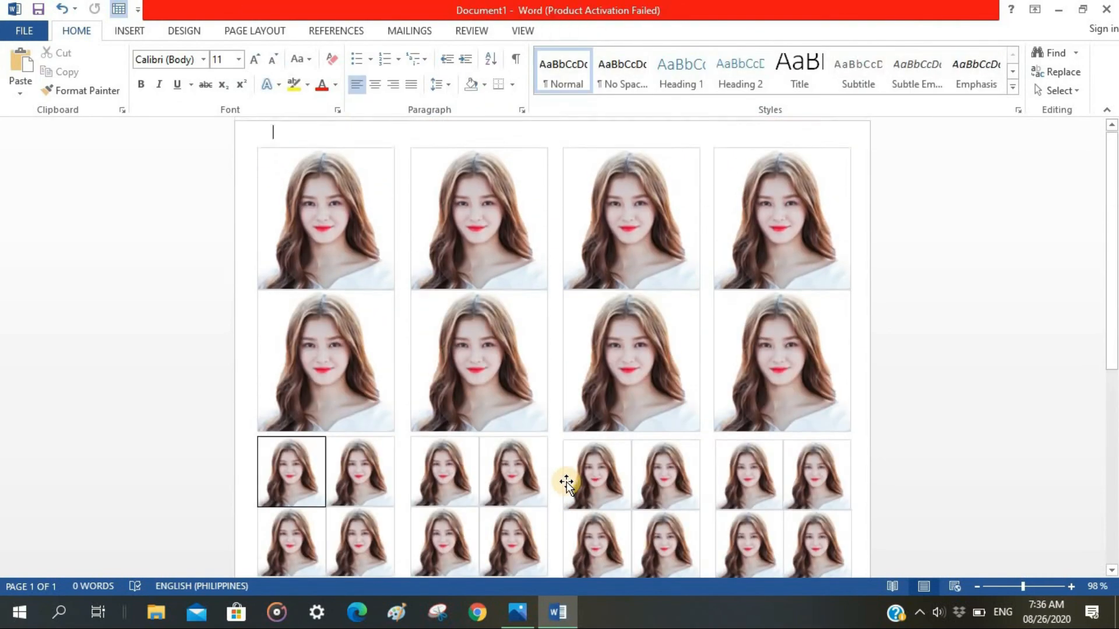
Apply a black picture border to the first large portrait in the top row.
{"action": "left_click", "coordinate": [308, 221]}
{"action": "left_click", "coordinate": [586, 30]}
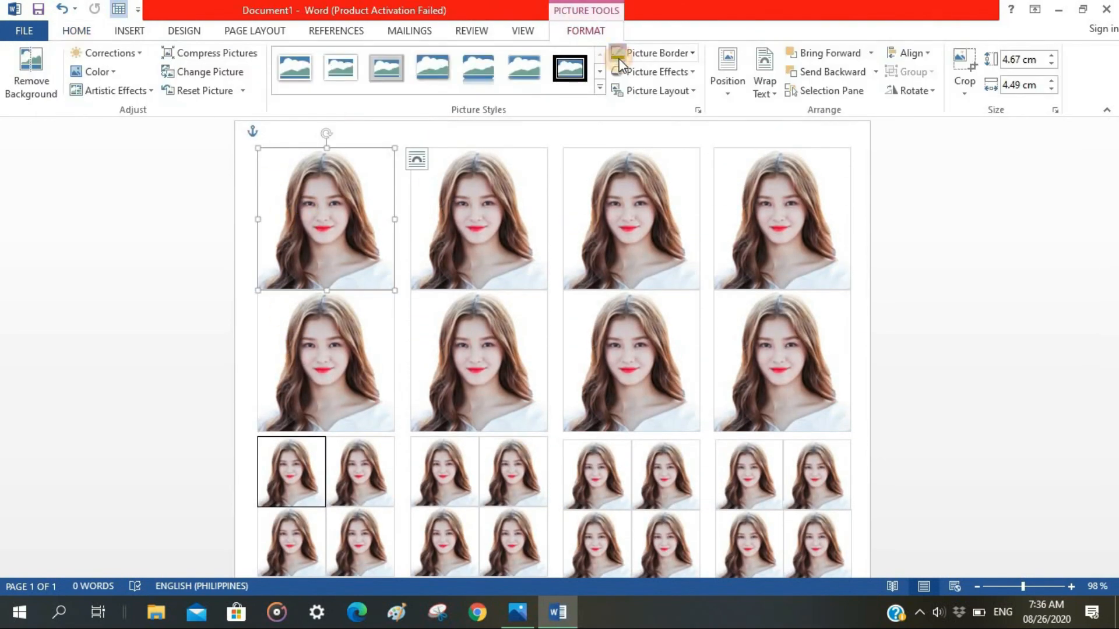
{"action": "left_click", "coordinate": [619, 55]}
{"action": "left_click", "coordinate": [863, 320]}
{"action": "scroll", "coordinate": [862, 320], "scroll_direction": "down", "scroll_amount": 1}
{"action": "mouse_move", "coordinate": [1023, 587]}
{"action": "left_mouse_down"}
{"action": "mouse_move", "coordinate": [1008, 589]}
{"action": "mouse_move", "coordinate": [1020, 586]}
{"action": "left_mouse_up"}
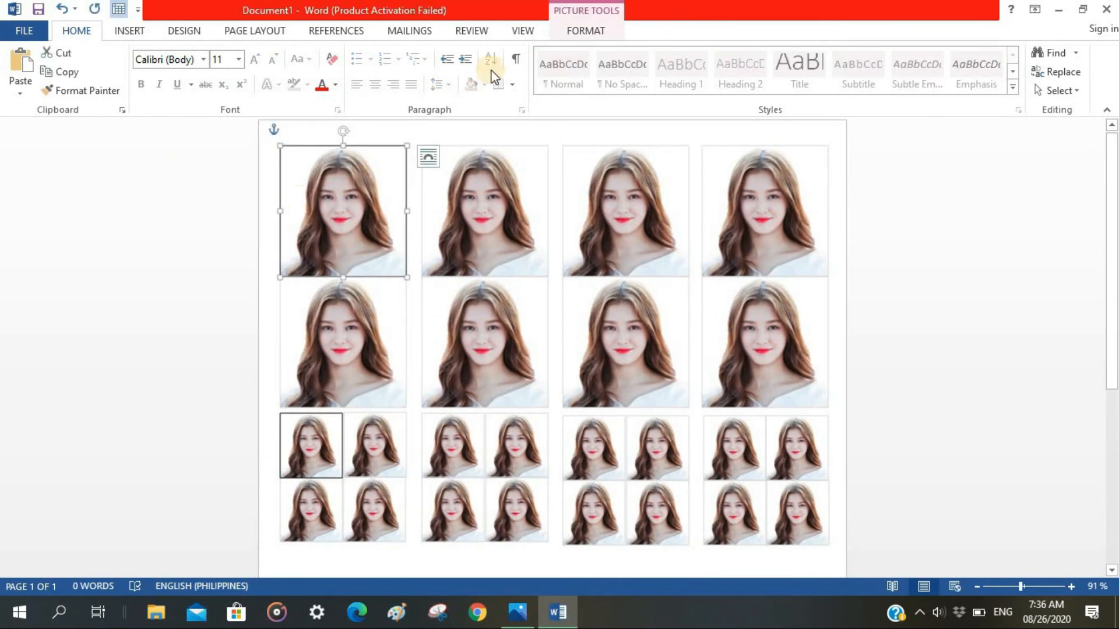
{"action": "left_click", "coordinate": [584, 32]}
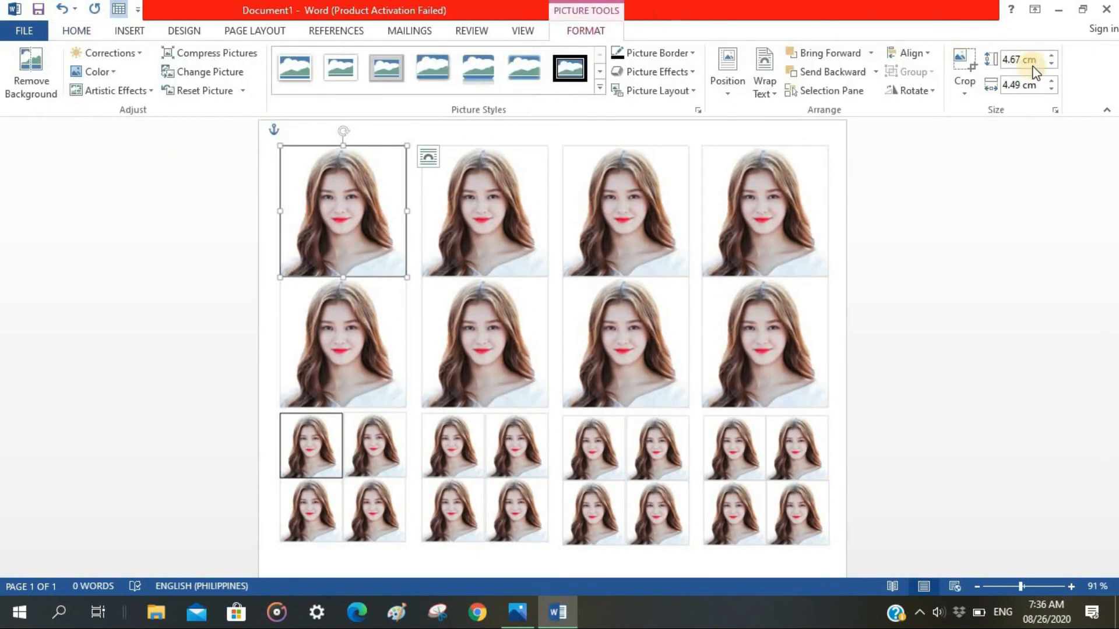